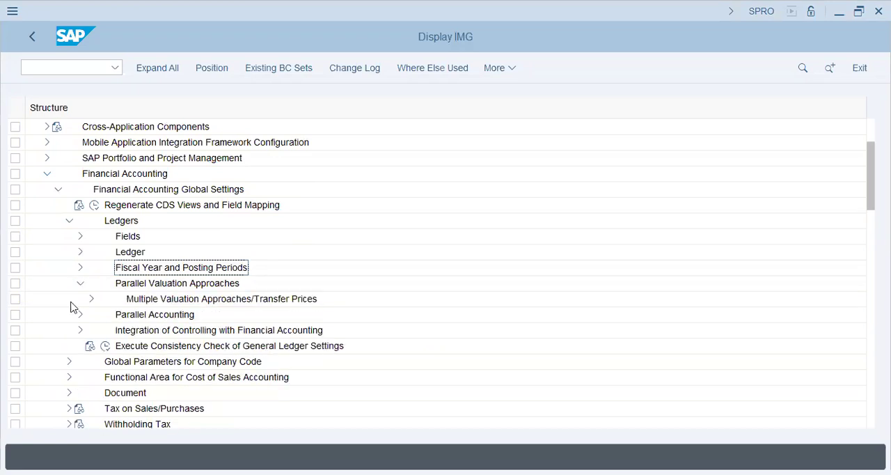
Step: Open Assign Currency Types and Define Material Ledger Types from the Check Material Ledger Settings under Parallel Valuation Approaches
click(91, 299)
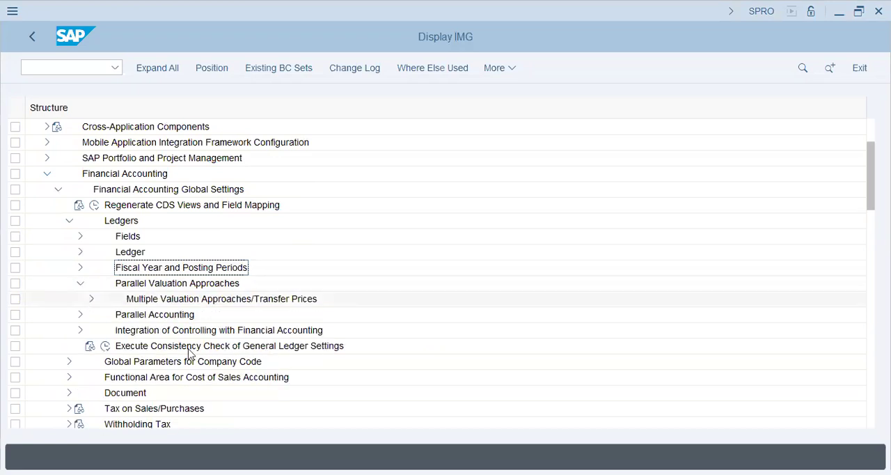
click(102, 364)
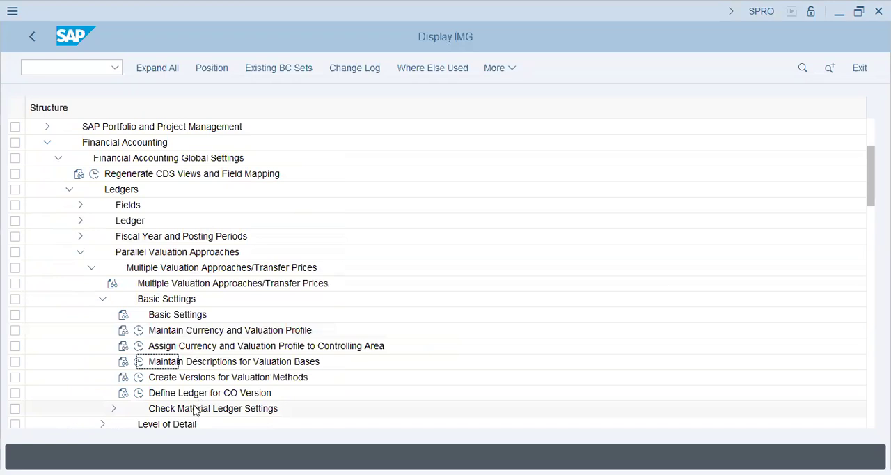
double_click(195, 409)
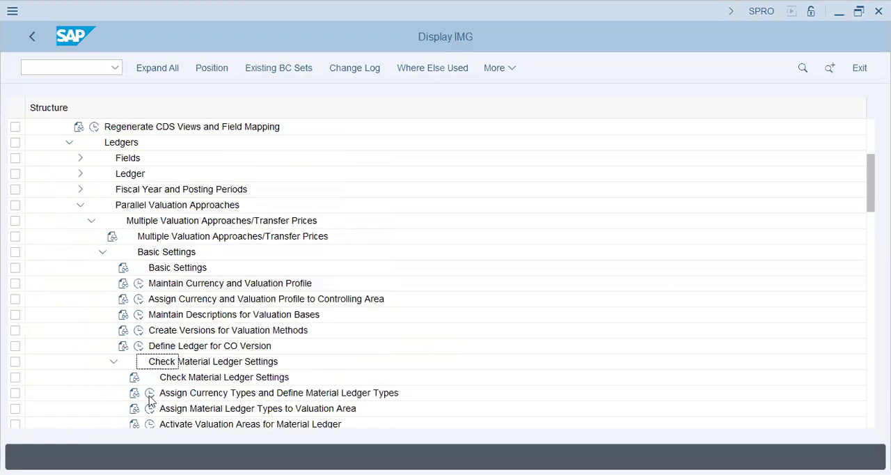
click(149, 394)
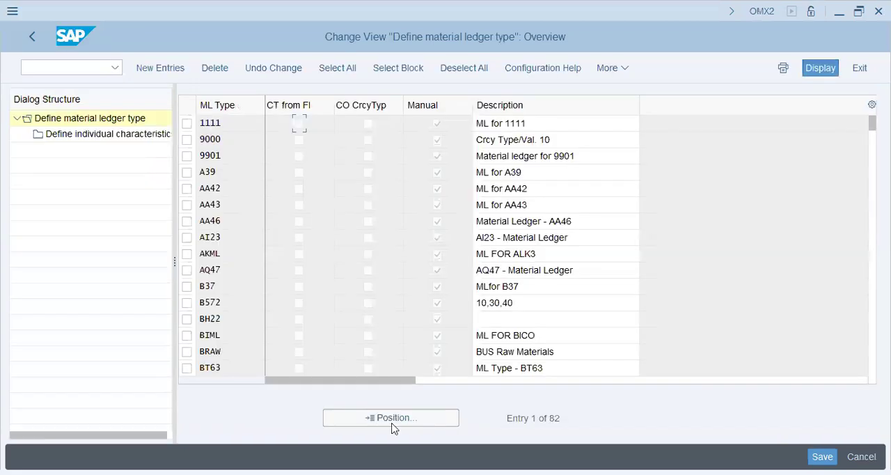
Step: Look up material ledger type XAP1 in the material ledger type list, and return to the IMG structure
click(393, 418)
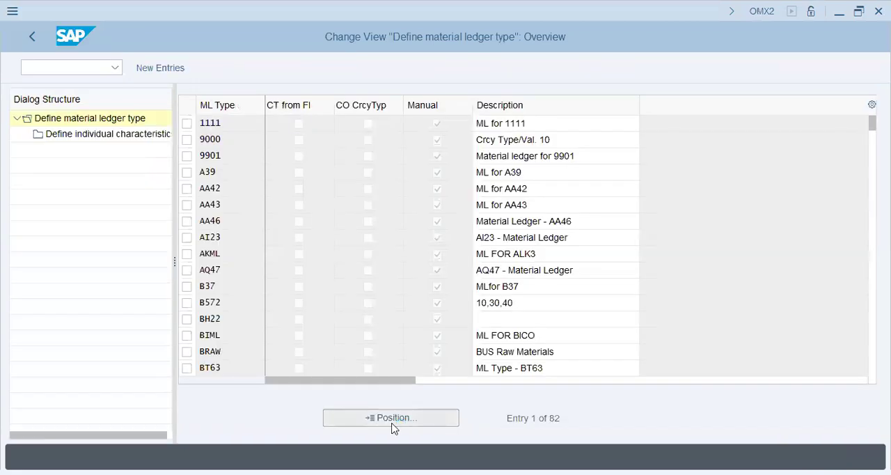
text(xap1)
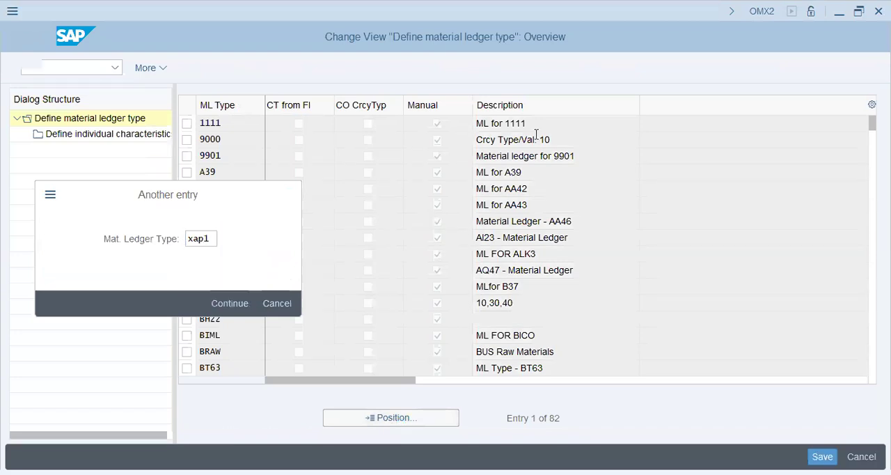
key(Return)
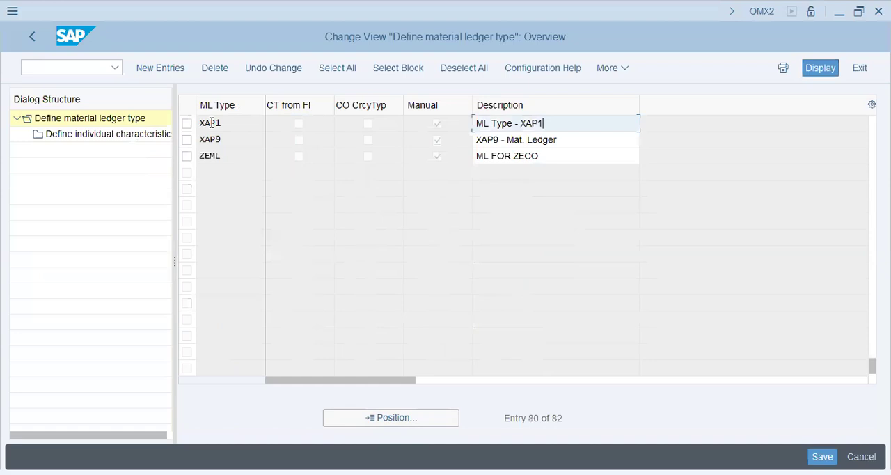
click(57, 123)
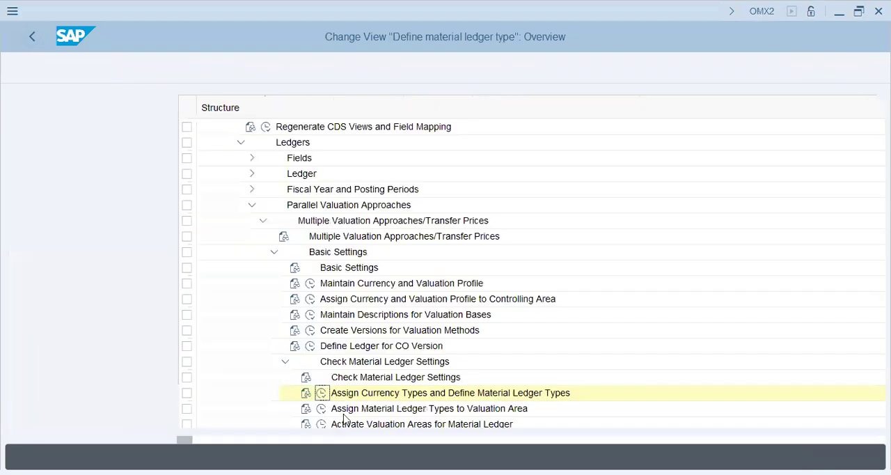
Step: Open Assign Material Ledger Types to Valuation Area and look up valuation area XAP1 in the list
click(162, 409)
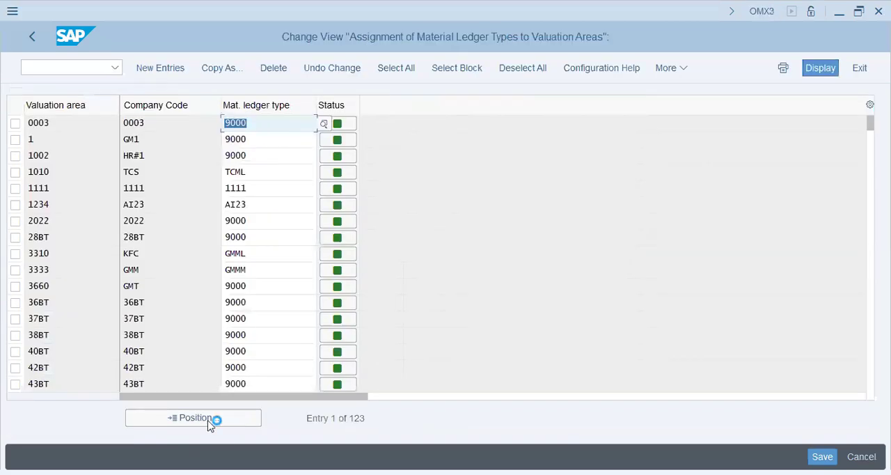
click(194, 418)
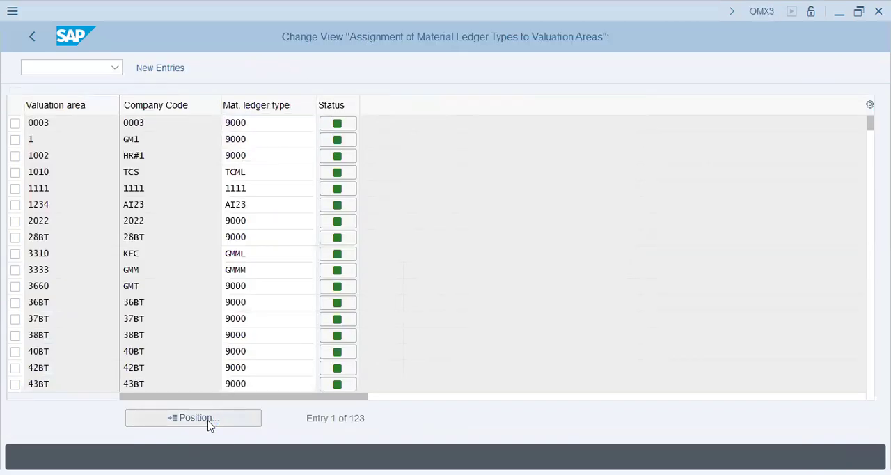
text(XAP1)
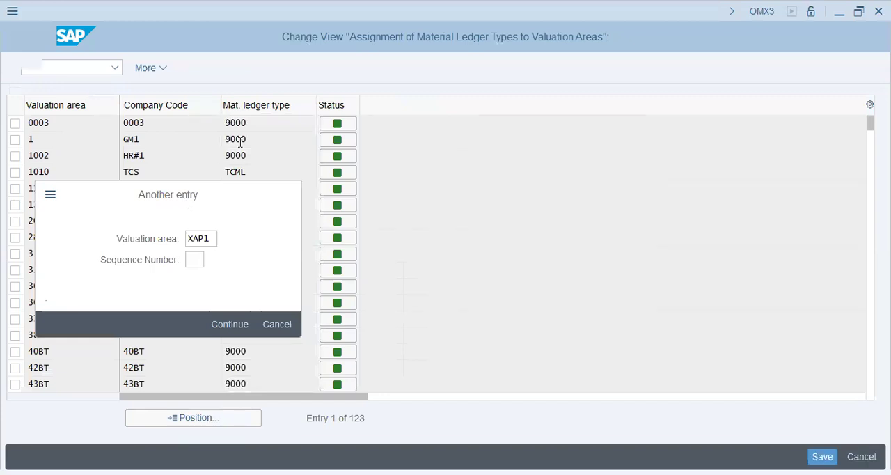
key(Return)
Step: Try to add a new entry assigning material ledger type XAP1 to valuation area XAP1
click(182, 69)
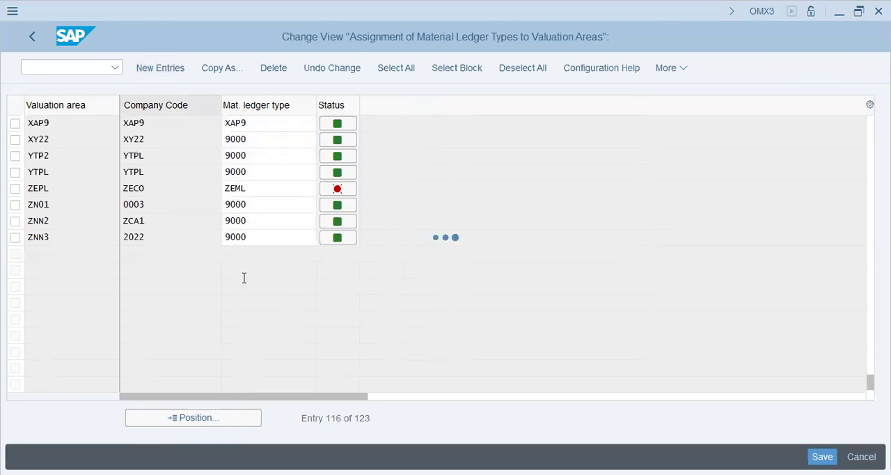
text(xap)
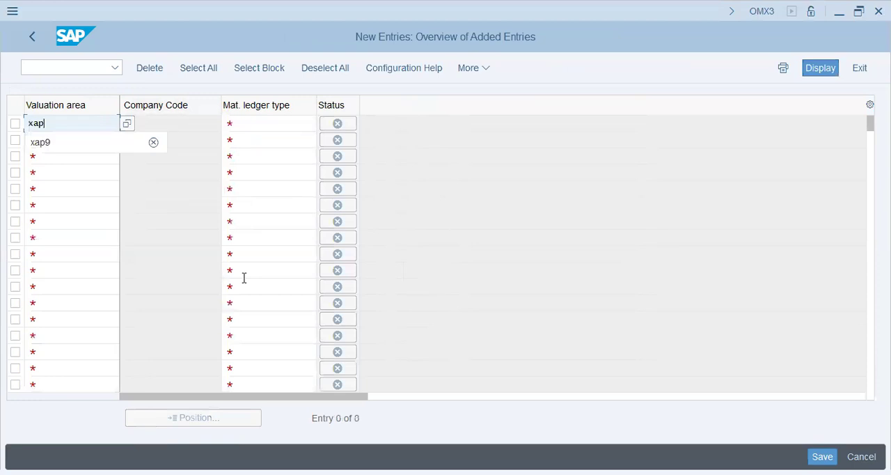
text(1)
key(Tab)
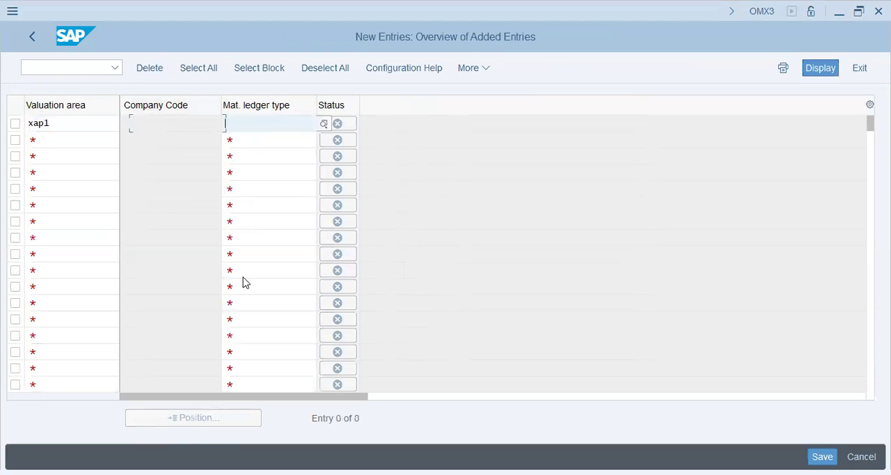
text(xap1)
key(Return)
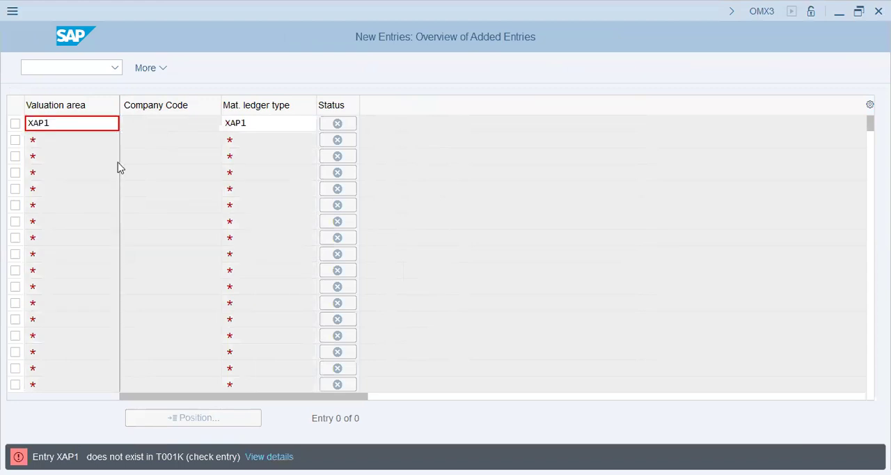
Step: Abandon the new entry and restart transaction SPRO to display the SAP Customizing Implementation Guide
click(68, 63)
text(/n spro)
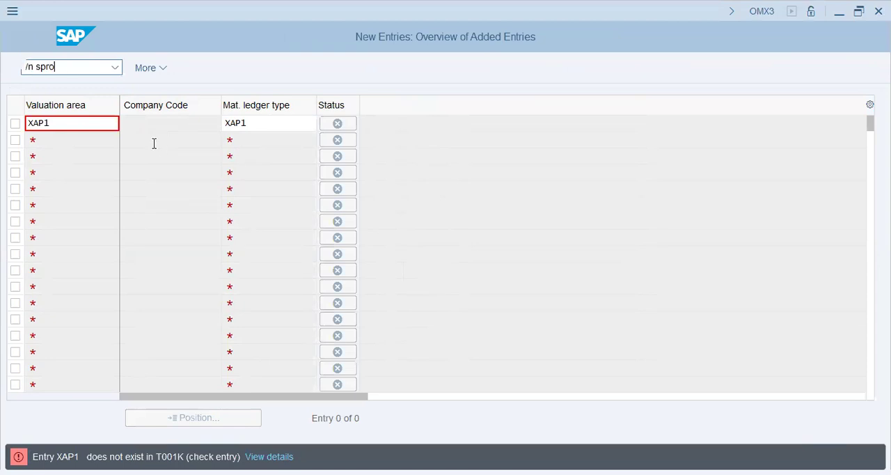
key(Return)
click(179, 70)
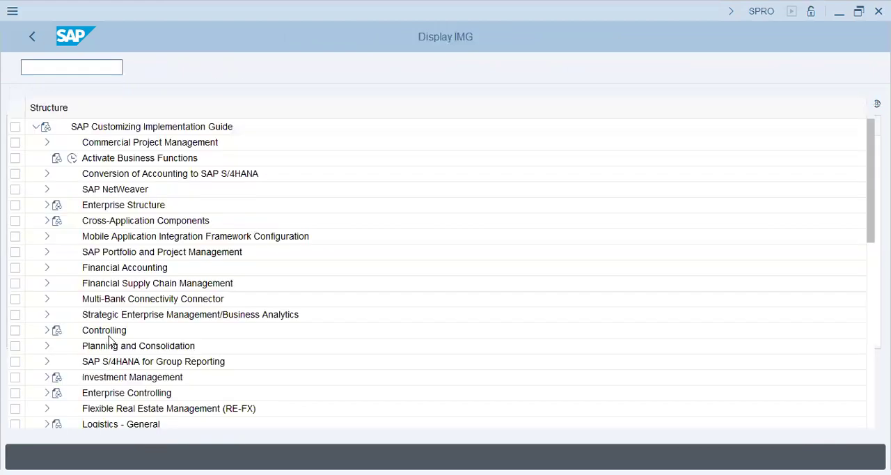
Step: Open the Define Plant activity under Enterprise Structure, Definition, Logistics - General
click(46, 206)
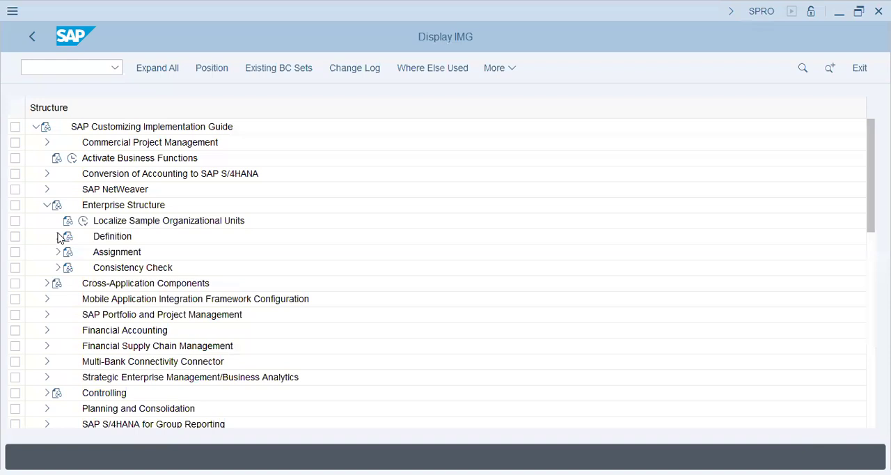
click(57, 236)
click(71, 285)
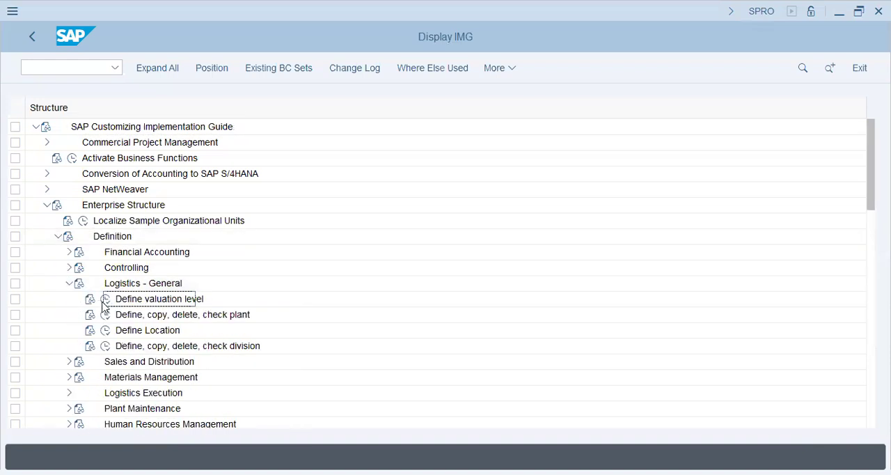
click(104, 300)
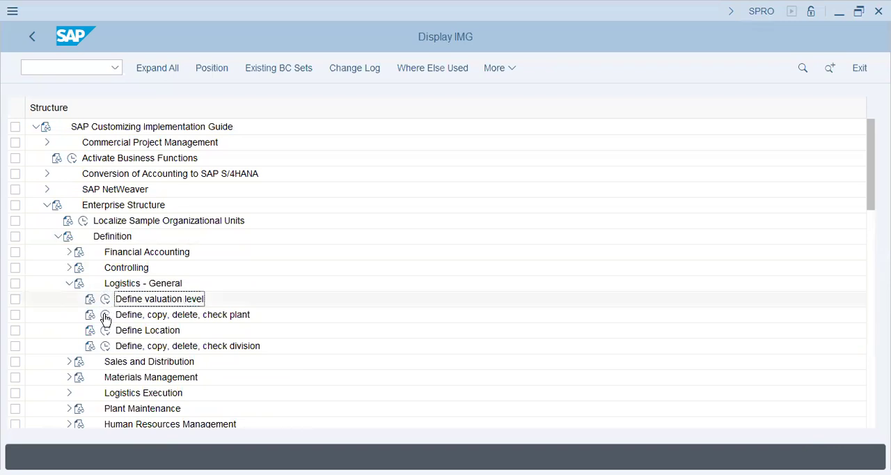
click(105, 316)
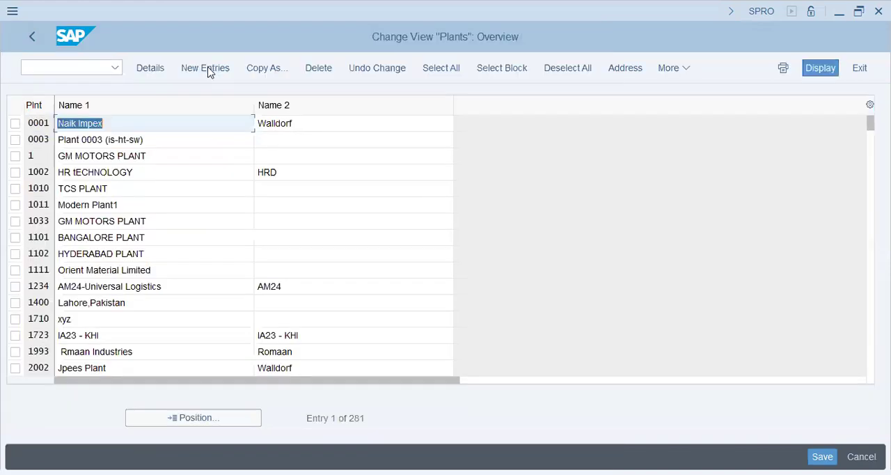
Step: Create a new plant entry with plant code XAP1 and Name 1 "XAP1 - Plant Sharjah"
click(208, 68)
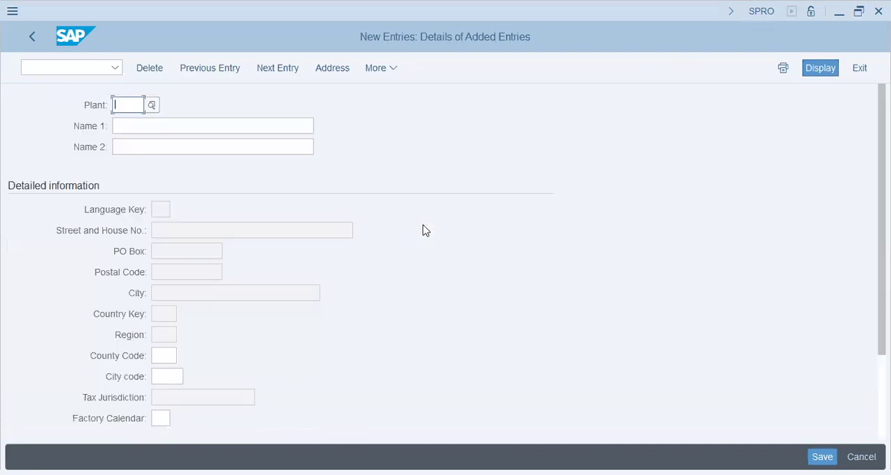
text(XAP1)
key(Tab)
text(XAP1 - Plant S)
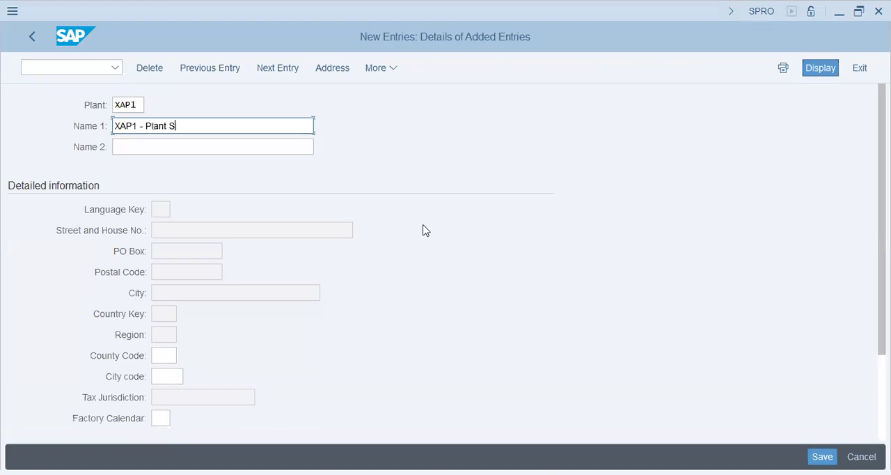
text(harjah)
key(Tab)
Step: Fill in the plant's Name 2 as "XAP1 - Plant Sharjah"
text(XP)
key(BackSpace)
text(AP)
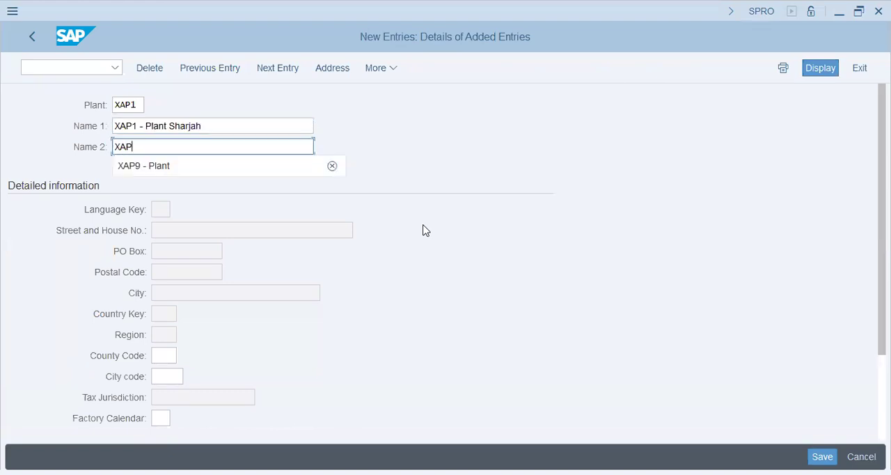
text(1 - Plant Sharjah)
Step: Set the plant's address country to AE and save the plant under the proposed customizing request
key(Tab)
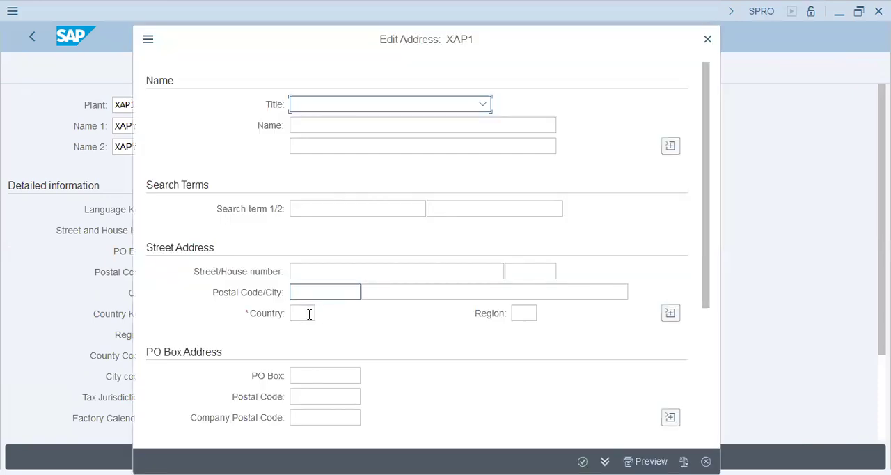
click(309, 314)
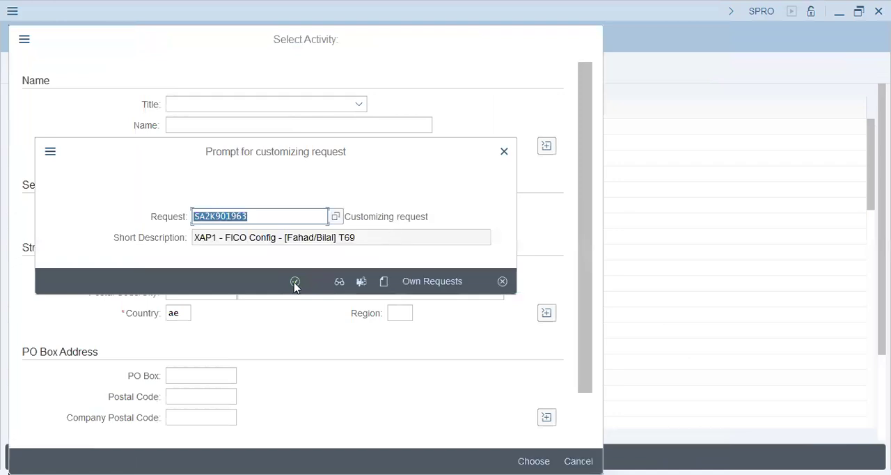
click(295, 283)
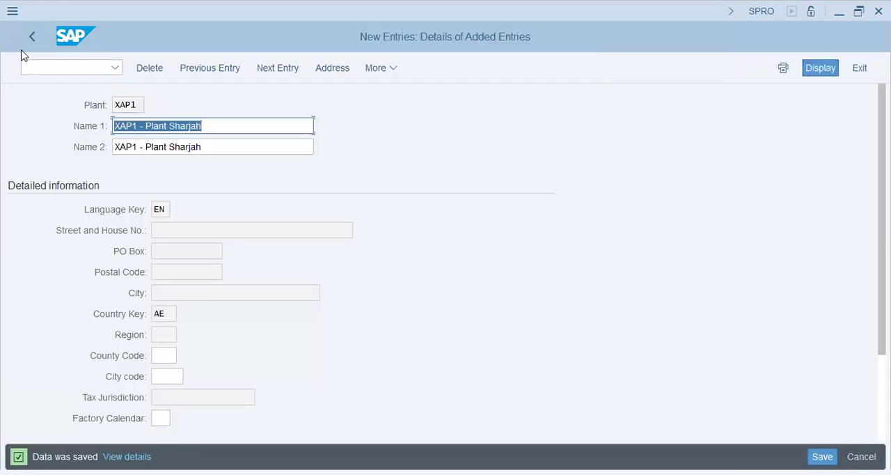
click(38, 71)
text(/n s)
key(BackSpace)
key(BackSpace)
key(BackSpace)
key(BackSpace)
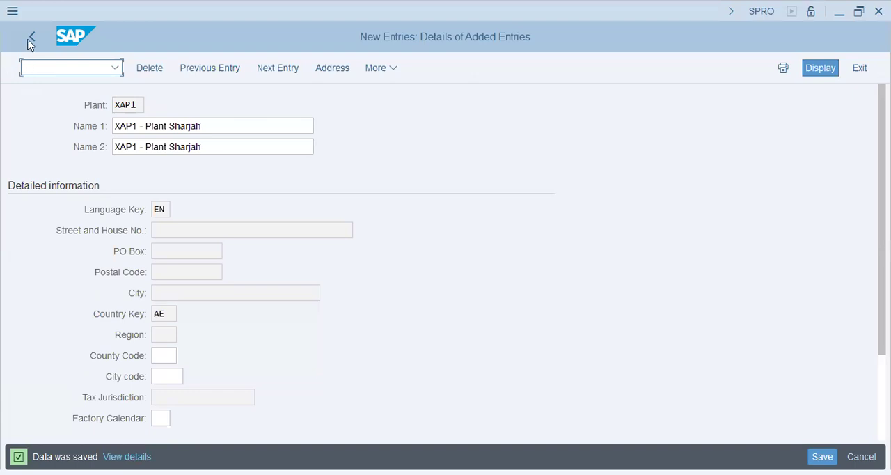
Step: Leave the plant definition and open Define Location in the Logistics - General settings
click(30, 38)
click(30, 39)
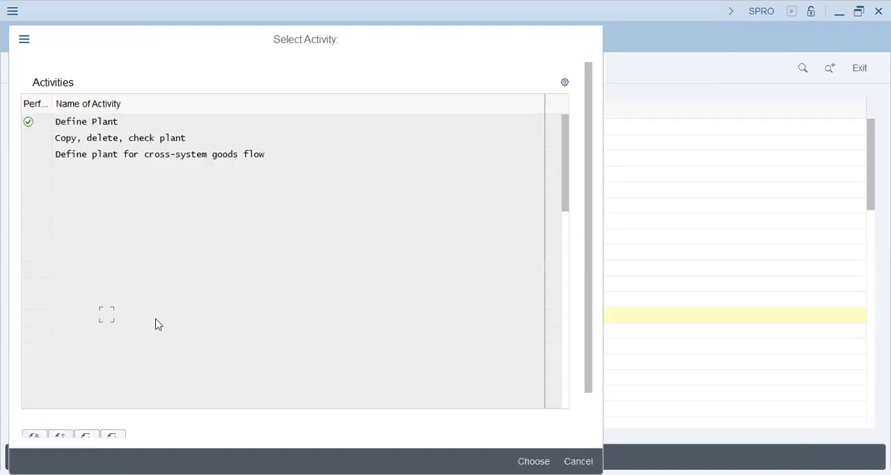
key(Escape)
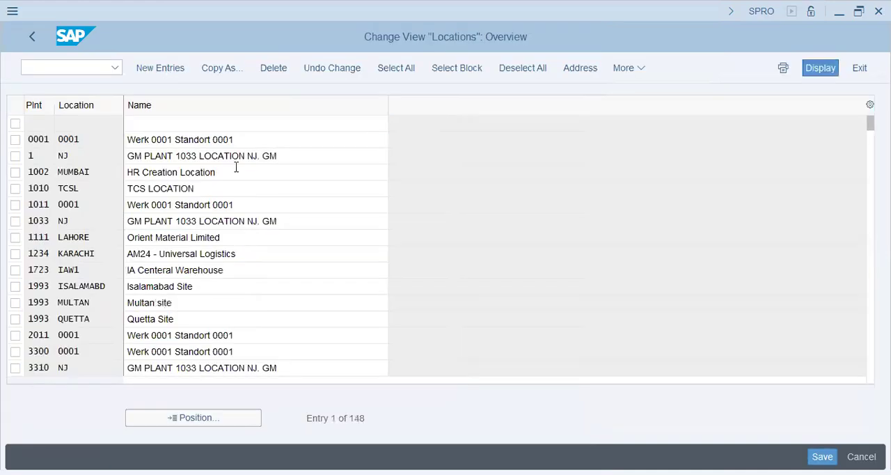
Step: Add a new location entry for plant XAP1 with location SHARJAH and name "Sharjah - XAP1"
key(F5)
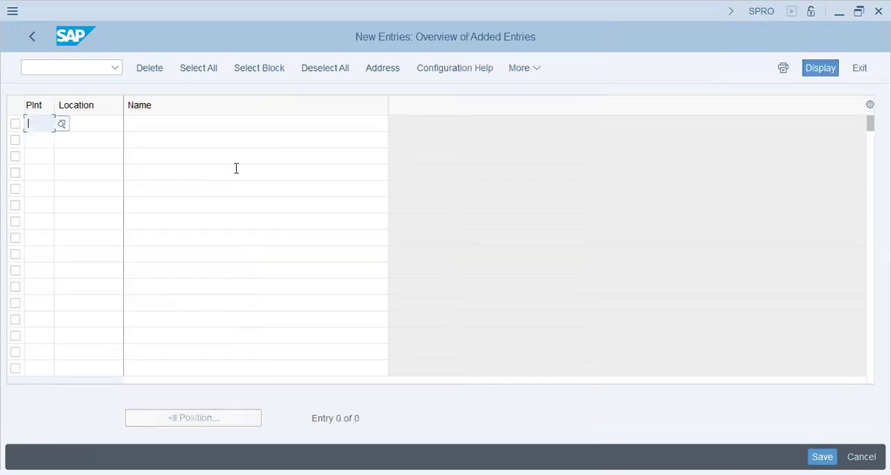
text(XAP1)
key(Tab)
text(sharjah)
key(Tab)
text(S)
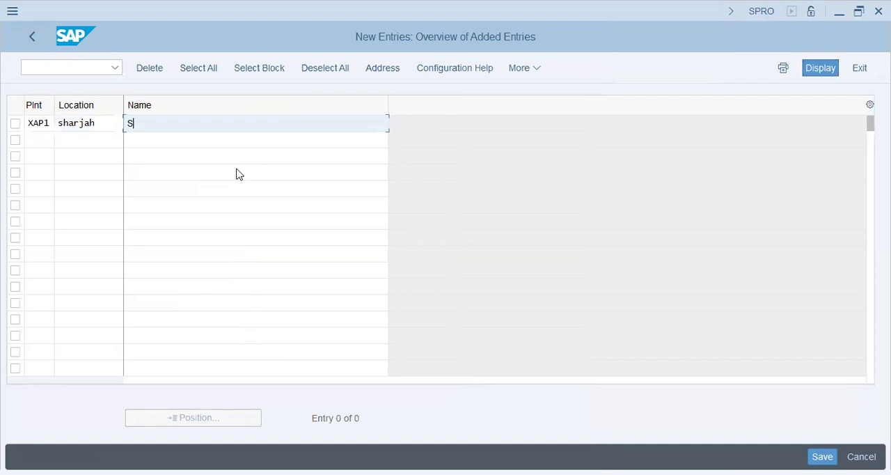
text(harjah - )
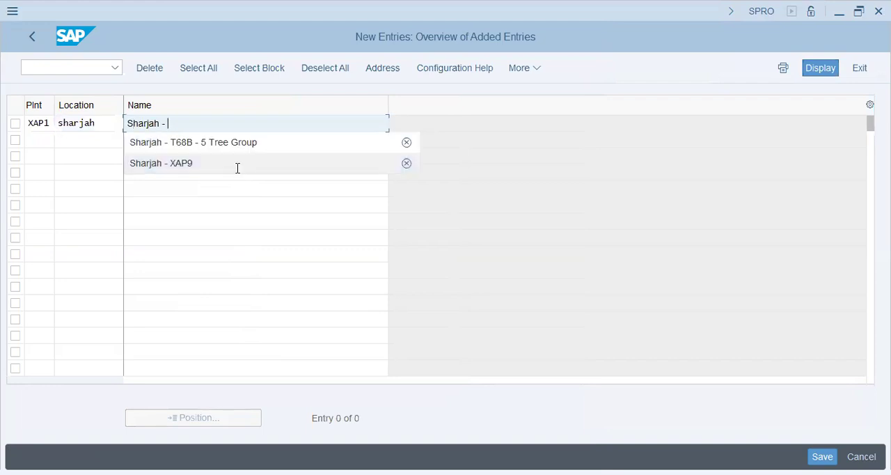
text(XAP1)
key(Return)
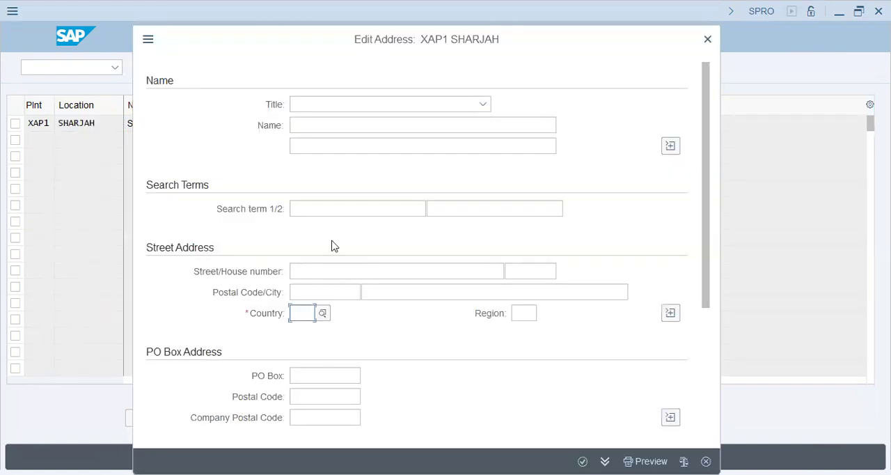
Step: Set the Sharjah location's address country to AE and enter XAP1 as its search terms
text(AE)
click(334, 208)
text(xap)
key(Tab)
key(shift+Tab)
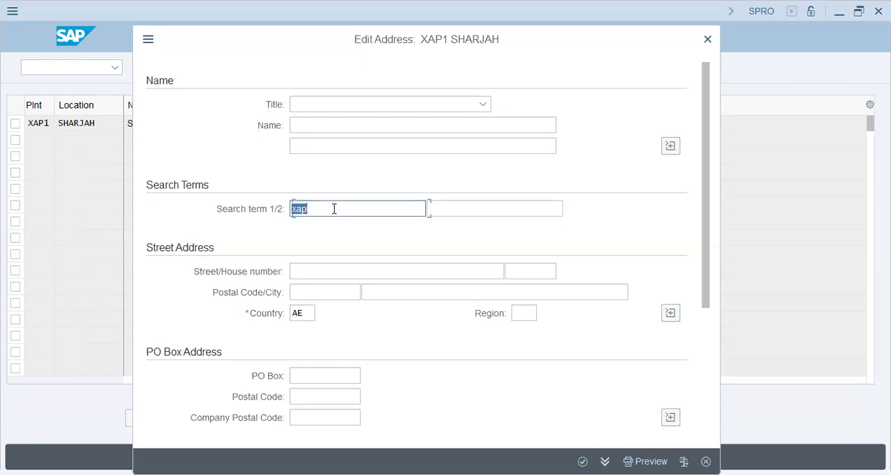
text(xap1)
key(Tab)
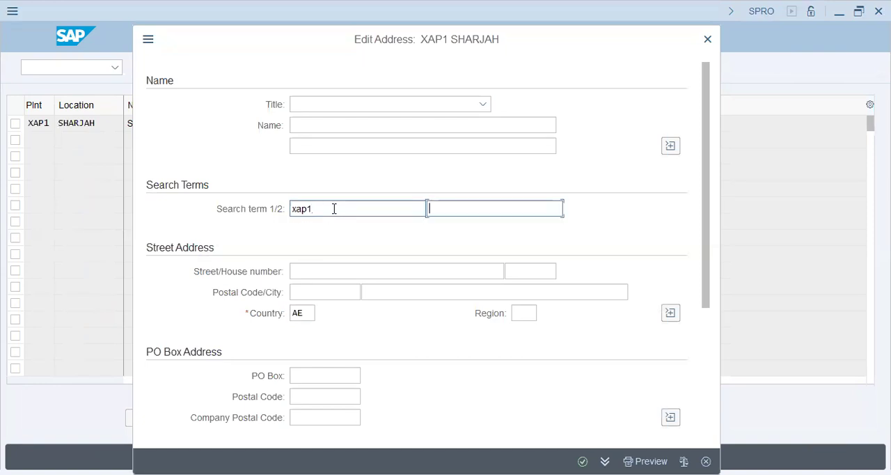
text(XAP1)
key(Down)
key(Return)
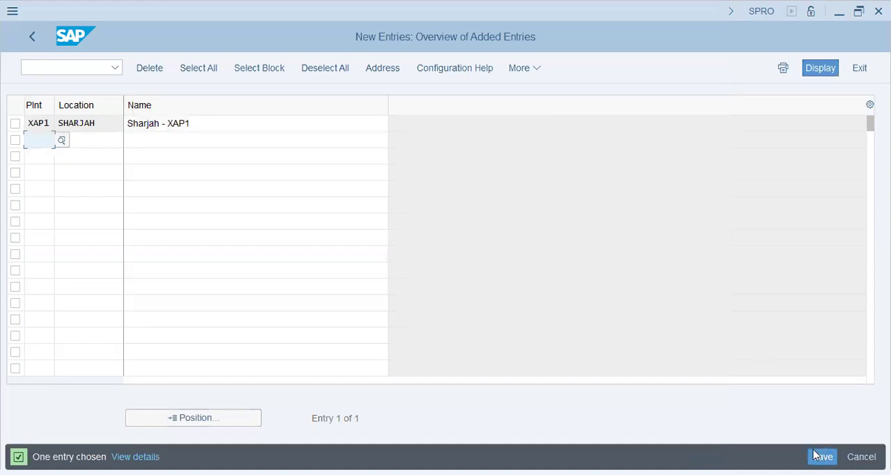
Step: Save the Sharjah location under the proposed customizing request and return to the implementation guide
click(819, 456)
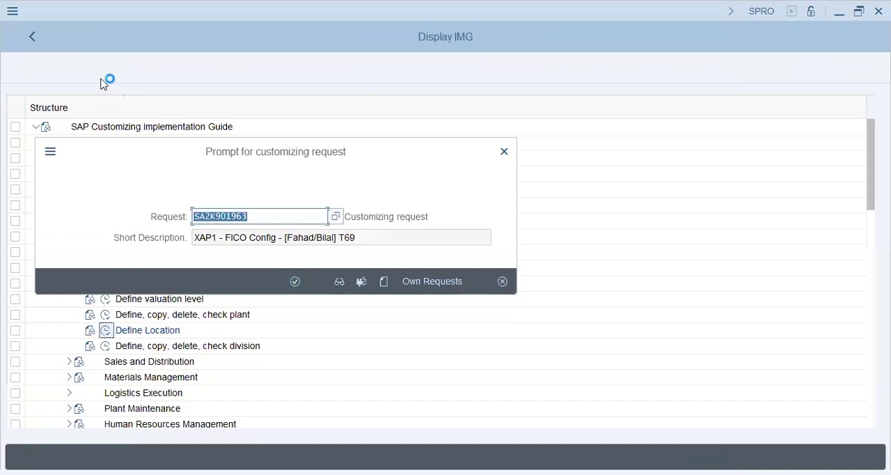
key(Return)
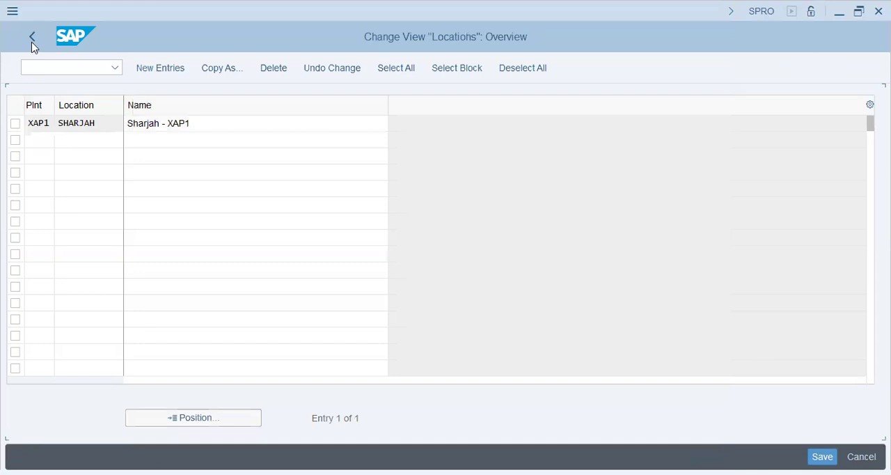
click(32, 41)
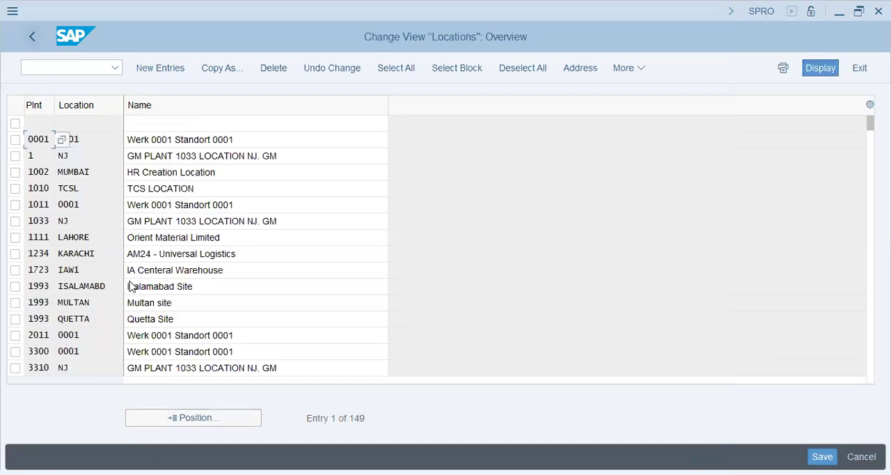
key(F3)
Step: Open Maintain storage location in the Materials Management definitions with plant XAP1 as the work area
click(68, 283)
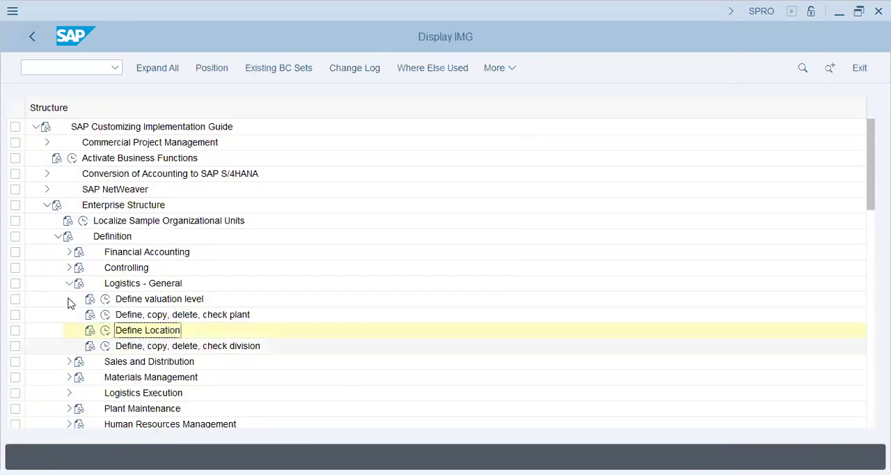
double_click(121, 304)
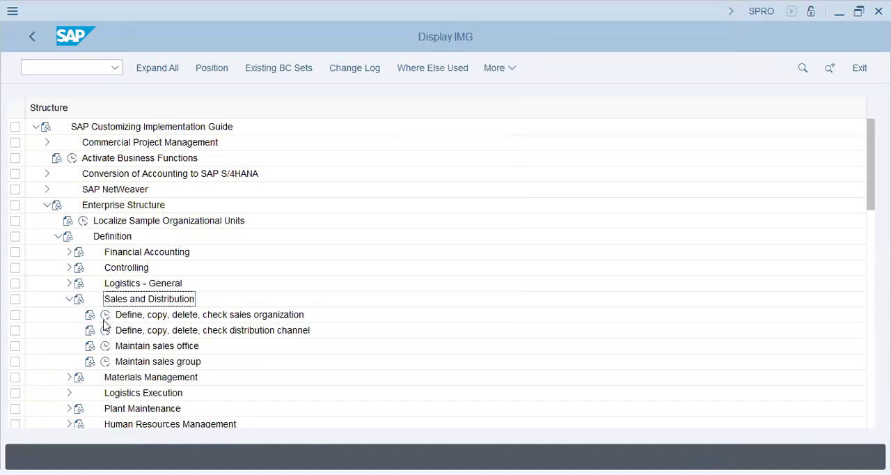
click(69, 298)
double_click(152, 316)
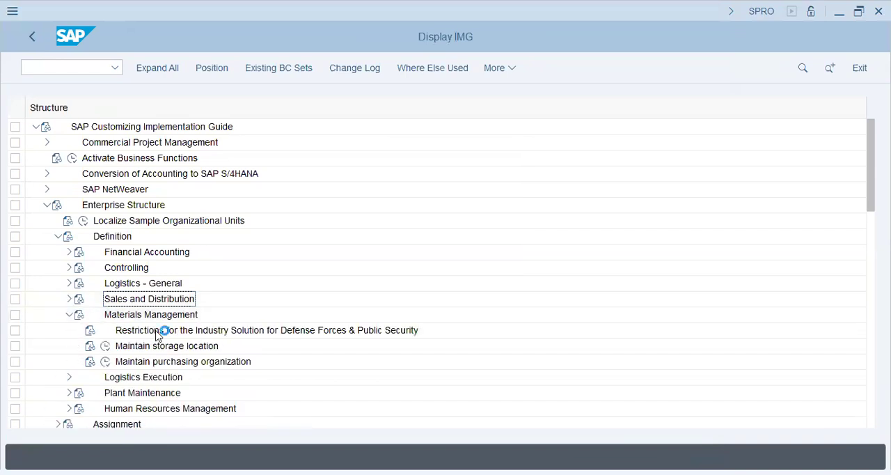
click(121, 348)
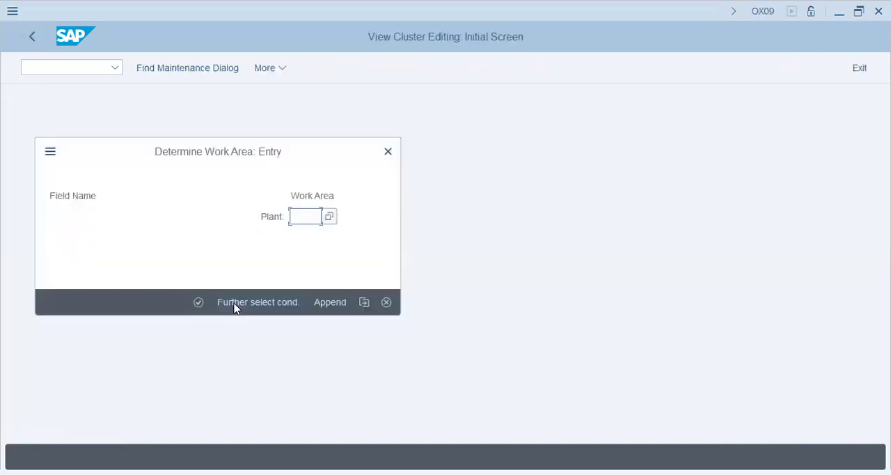
text(XAP1)
key(Return)
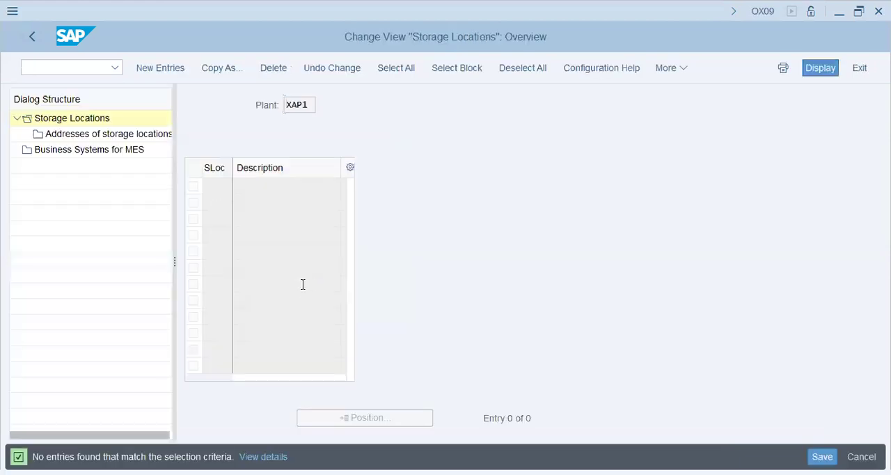
Step: Add a new storage location SHJ with the description "sharjah - XAP1" for the plant
key(F5)
text(SHJ)
key(Tab)
text(sharjah)
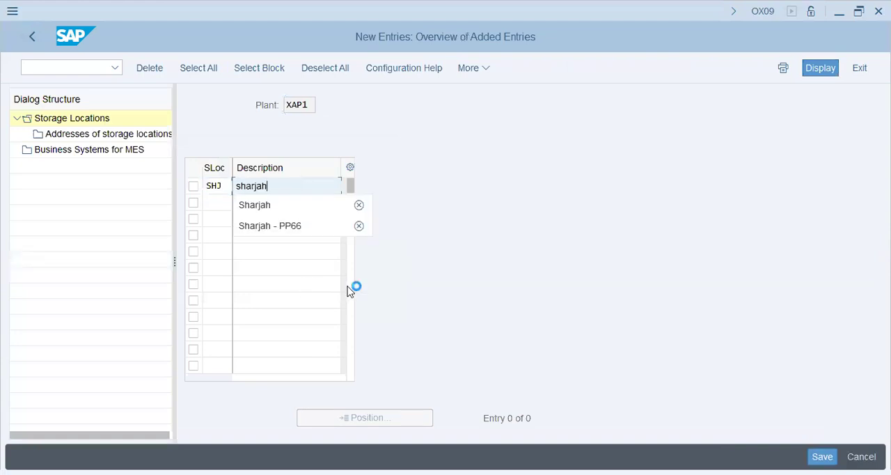
click(673, 270)
key(Return)
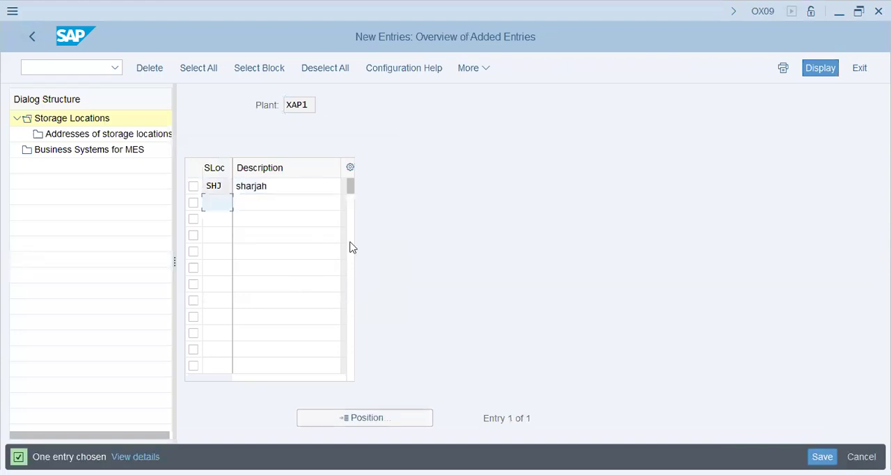
key(Up)
text(- XAP1)
key(Return)
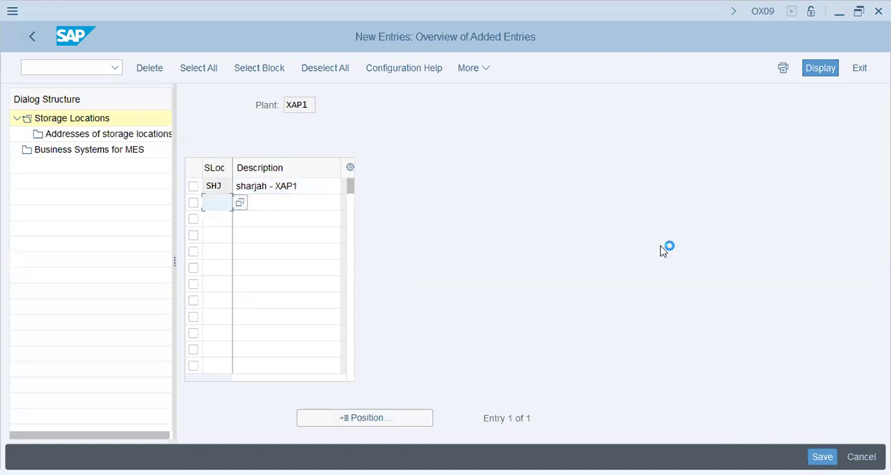
Step: Save the storage location under the proposed customizing request, then leave it and open Maintain purchasing organization
click(295, 303)
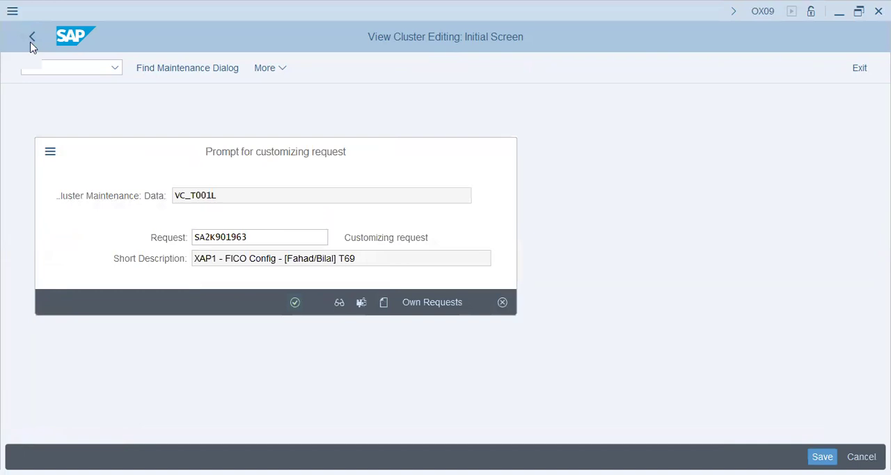
click(30, 42)
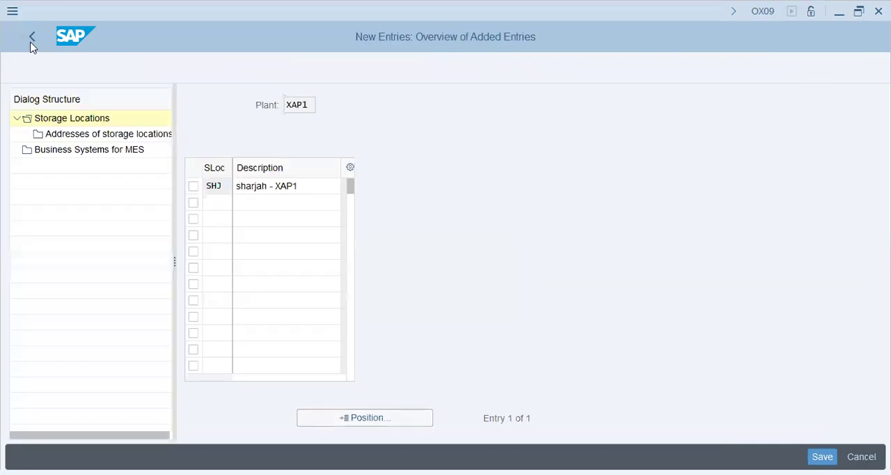
click(32, 41)
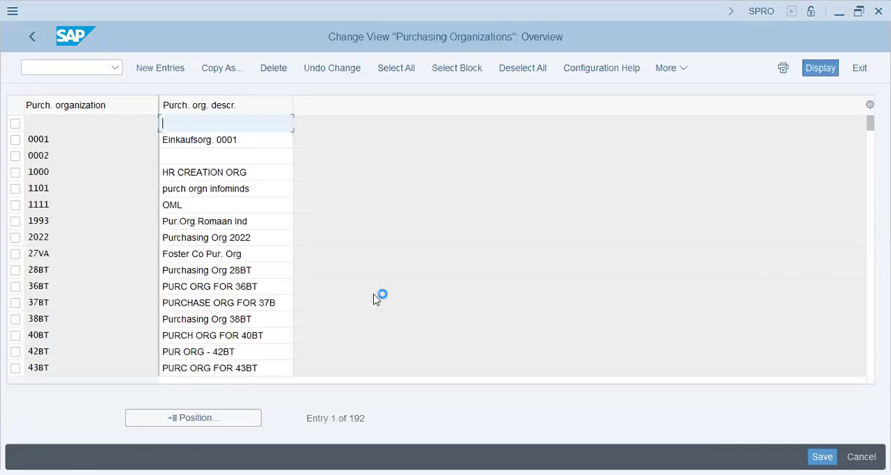
Step: Add a new purchasing organization XAP1 with the description "XAP1 - Pur. Org"
key(F5)
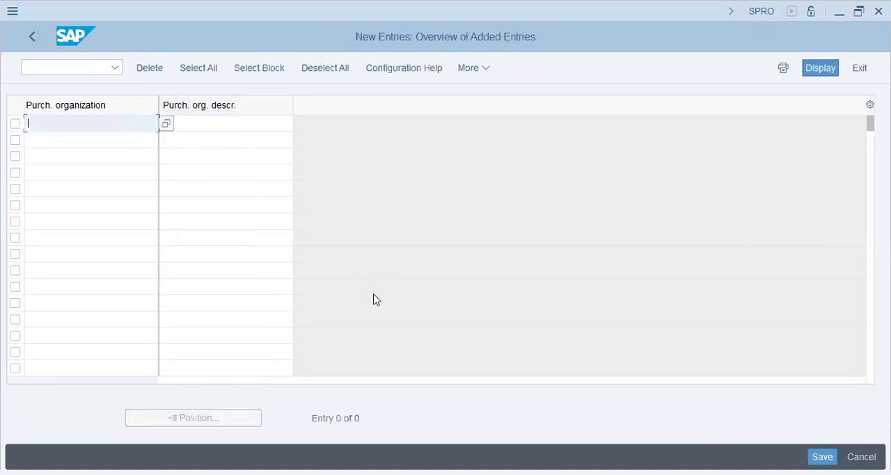
text(xapa)
key(Tab)
key(Left)
text(1)
key(Tab)
text(XAP1 - Pur. Org)
key(Return)
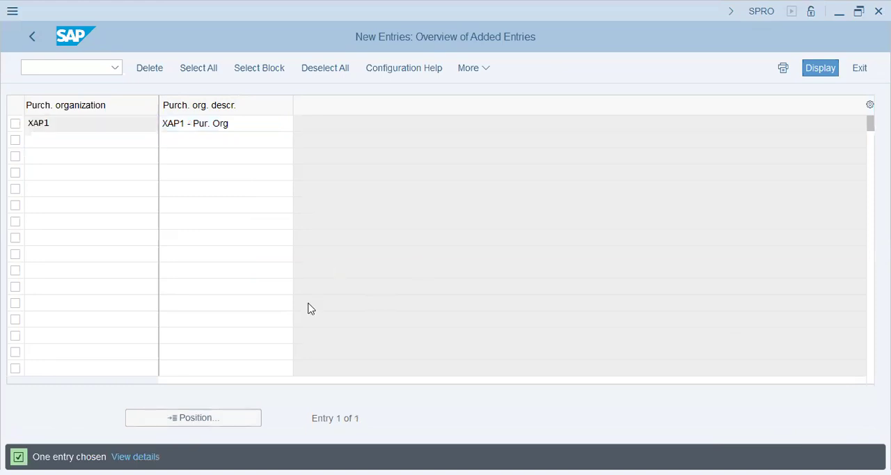
Step: Save the purchasing organization under the proposed customizing request and return to the implementation guide
key(ctrl+s)
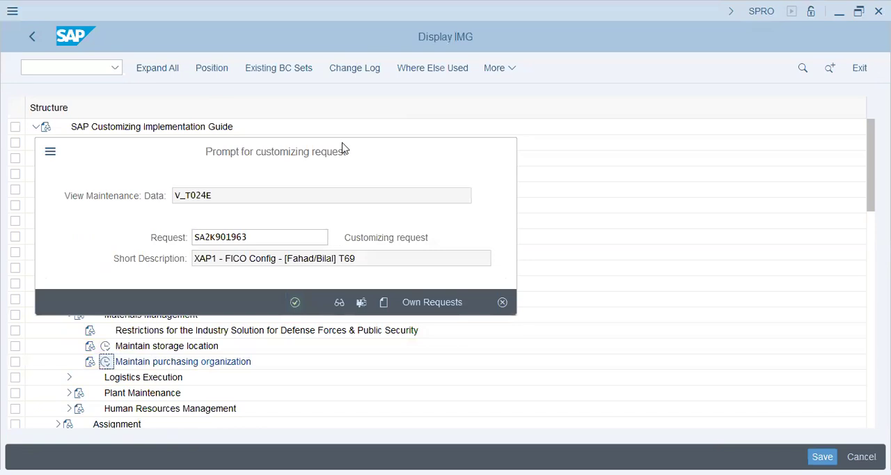
key(Return)
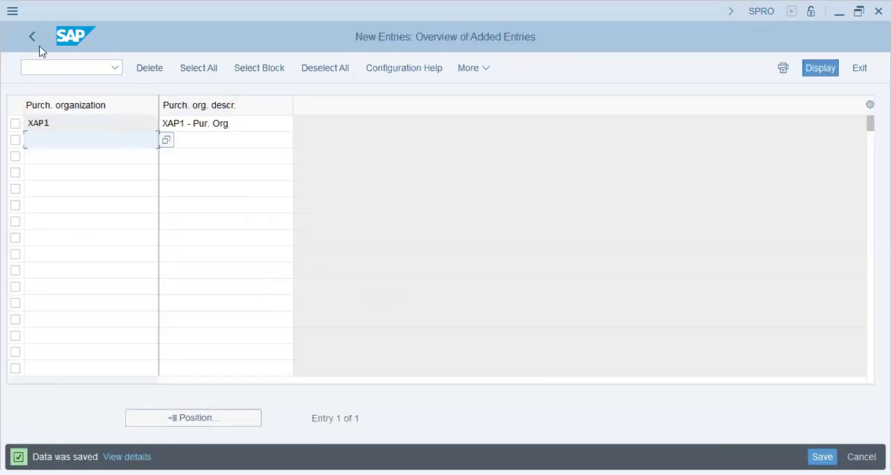
click(33, 38)
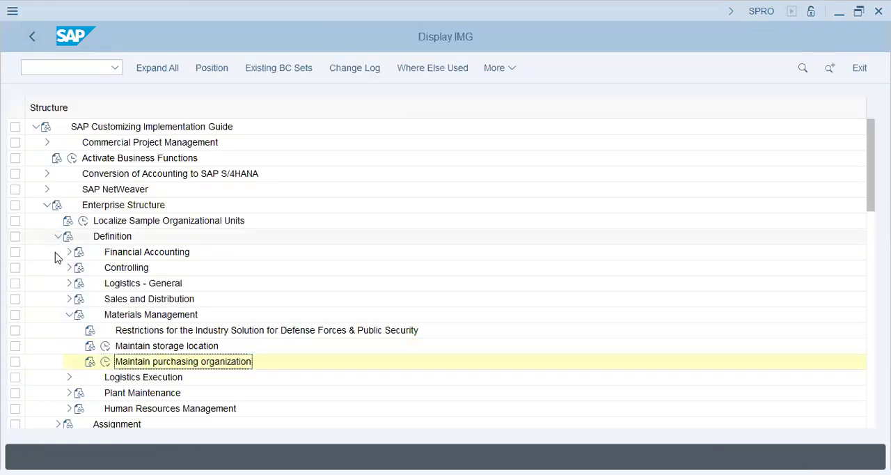
Step: Open Assign plant to company code in the Logistics - General assignment settings of the Enterprise Structure
click(58, 237)
click(57, 252)
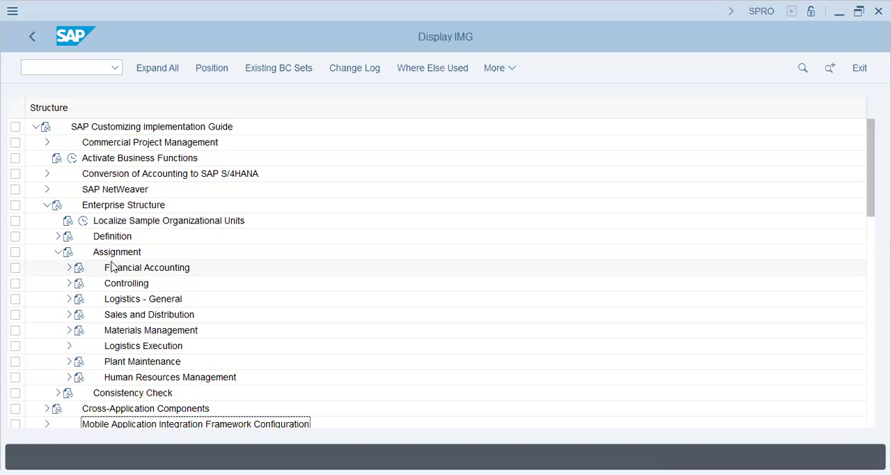
click(69, 268)
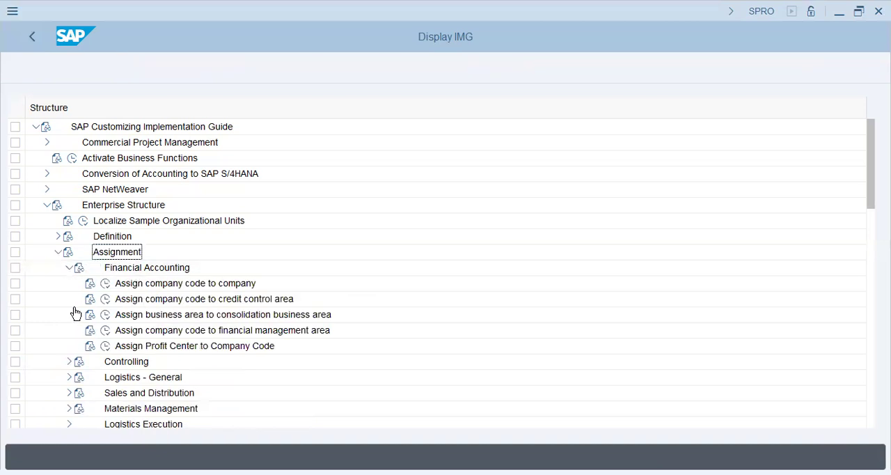
click(69, 299)
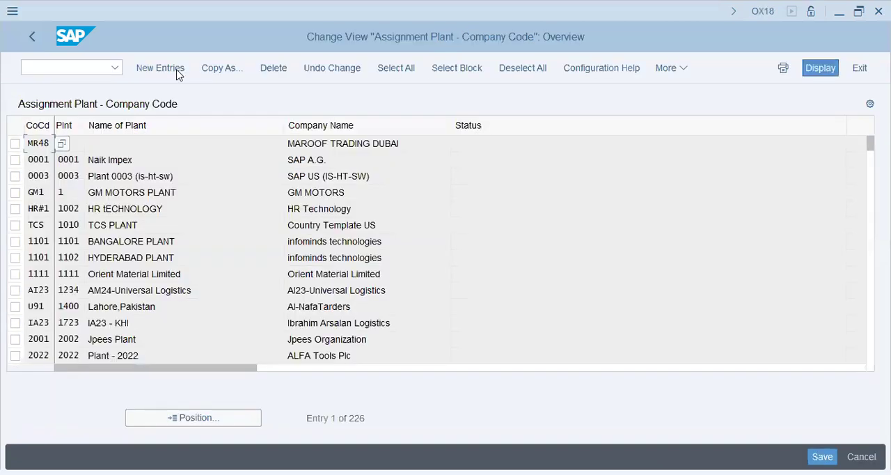
Step: Add a new entry assigning plant XAP1 to company code XAP1 and save it under the proposed customizing request
click(176, 71)
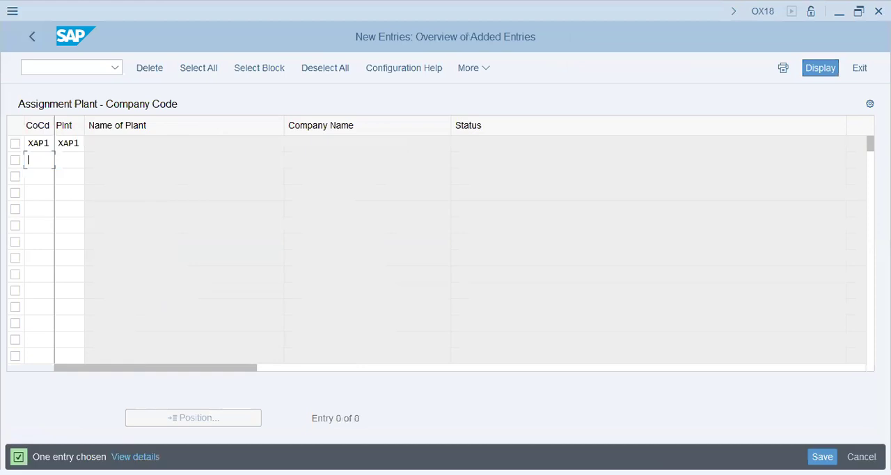
key(Return)
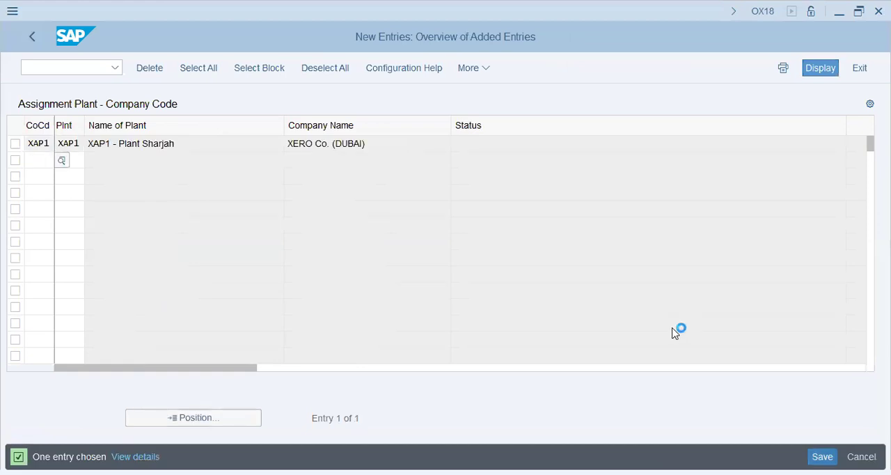
key(ctrl+s)
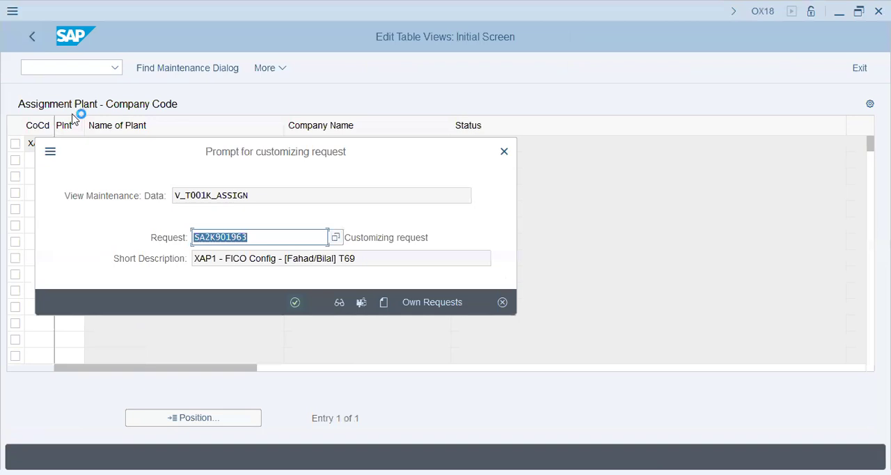
key(Return)
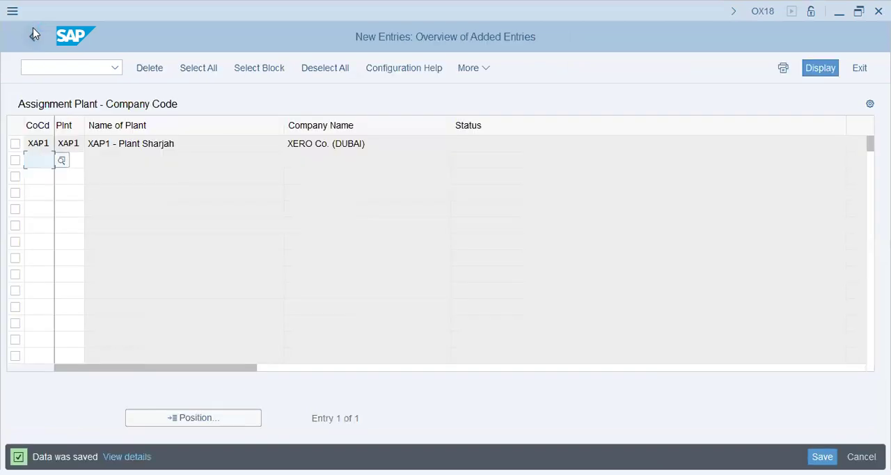
Step: Leave the plant assignment and open Assign purchasing organization to company code in the Materials Management assignment settings
click(33, 31)
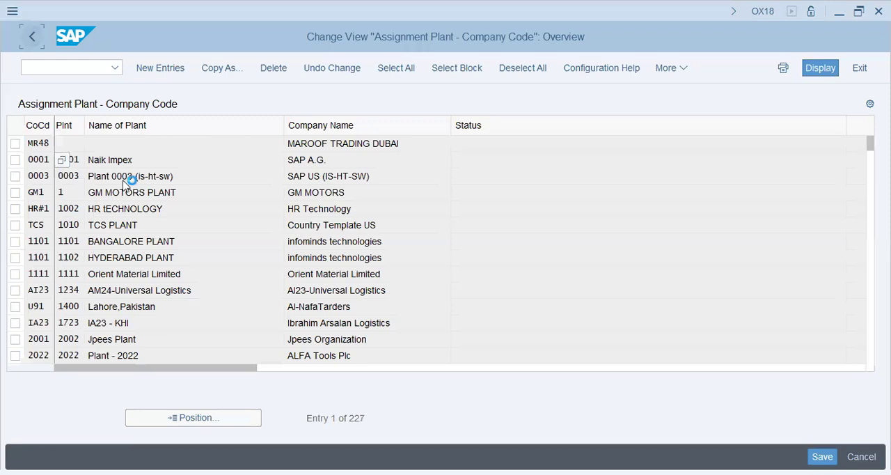
key(F3)
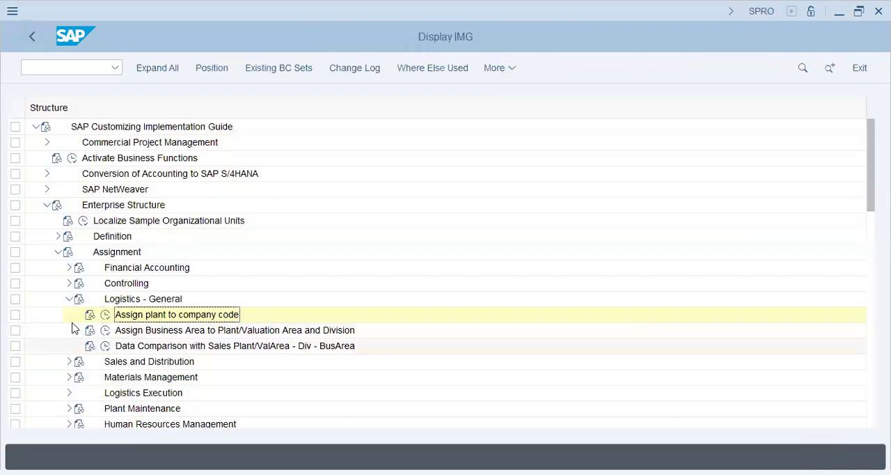
click(69, 299)
click(69, 330)
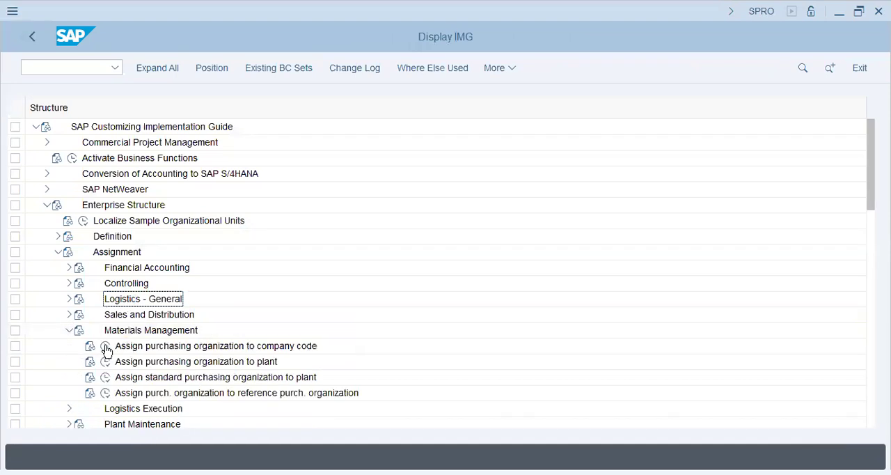
click(105, 346)
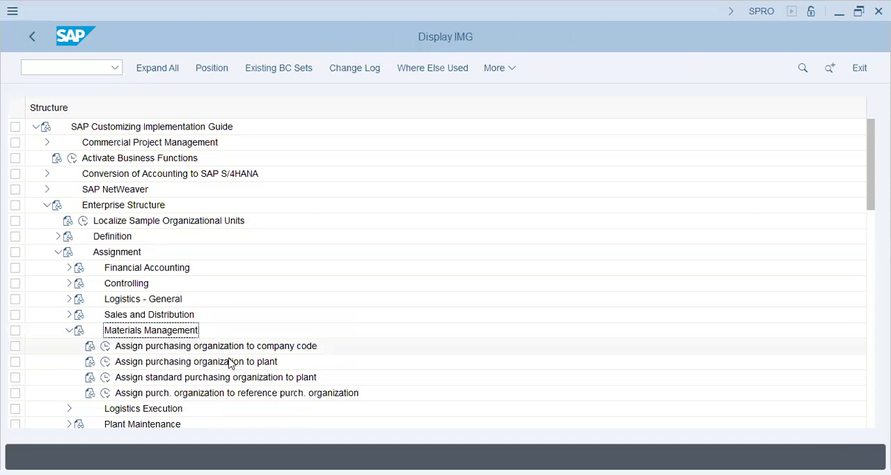
click(238, 362)
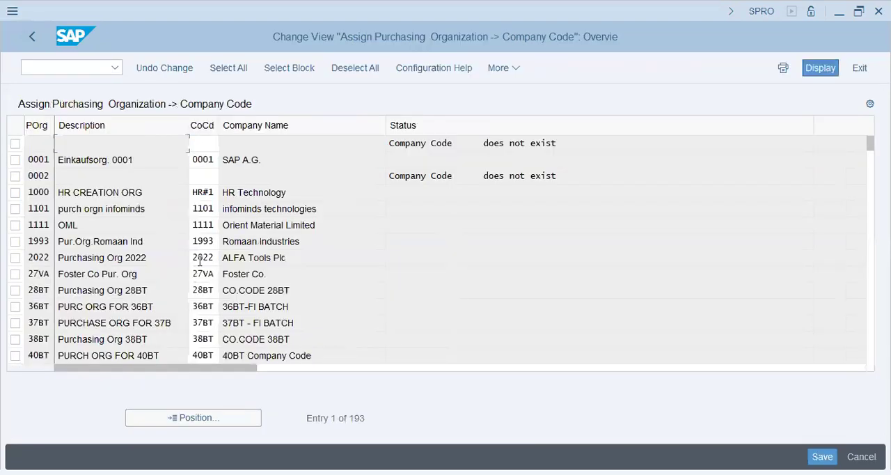
Step: Find purchasing organization XAP1, assign it to company code XAP1, and save under the proposed customizing request, returning to the implementation guide
click(205, 422)
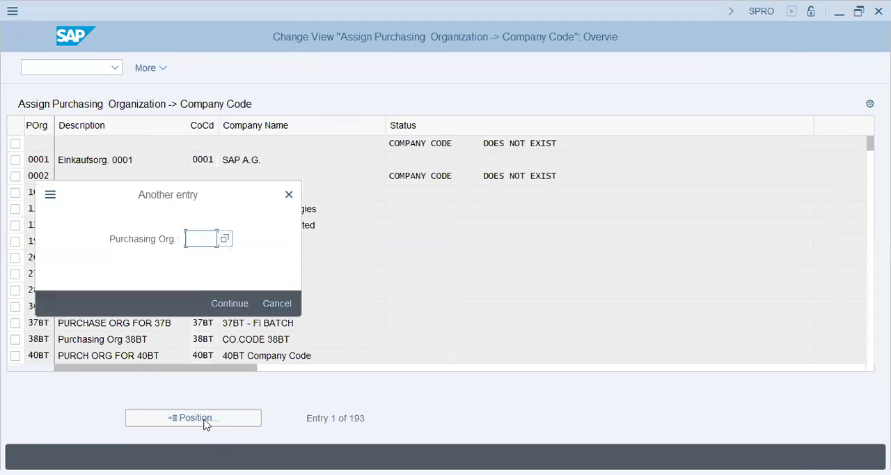
text(xap1)
key(Return)
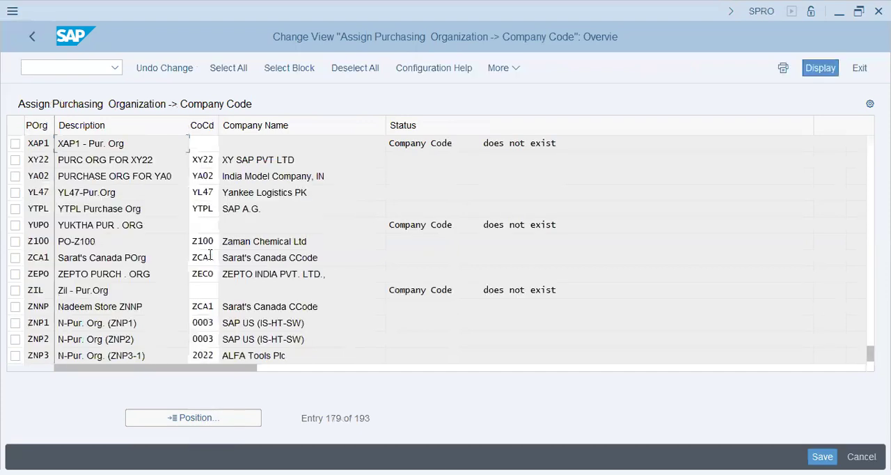
click(210, 147)
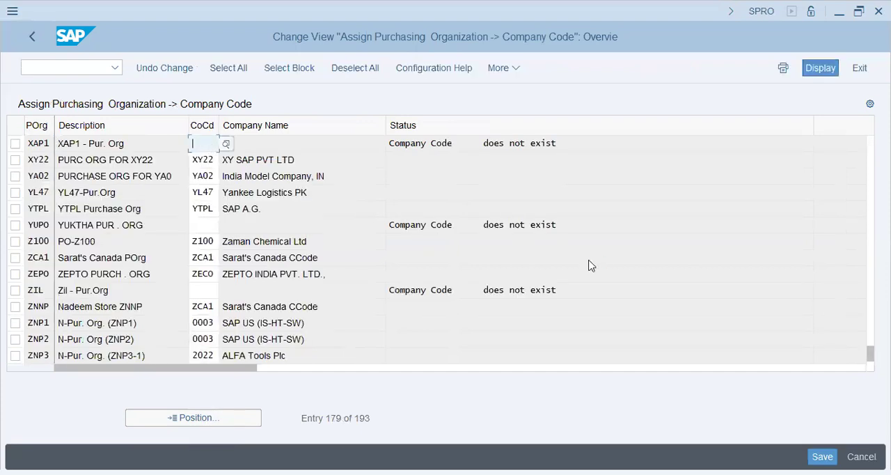
text(XAP1)
key(Return)
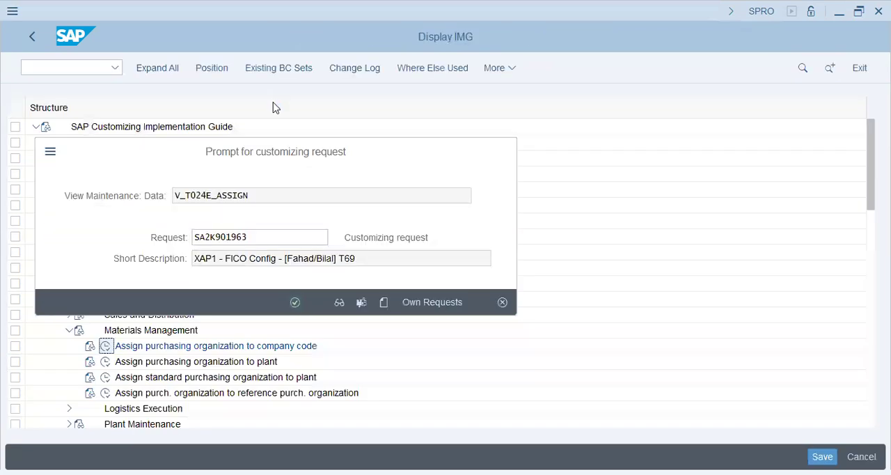
key(Return)
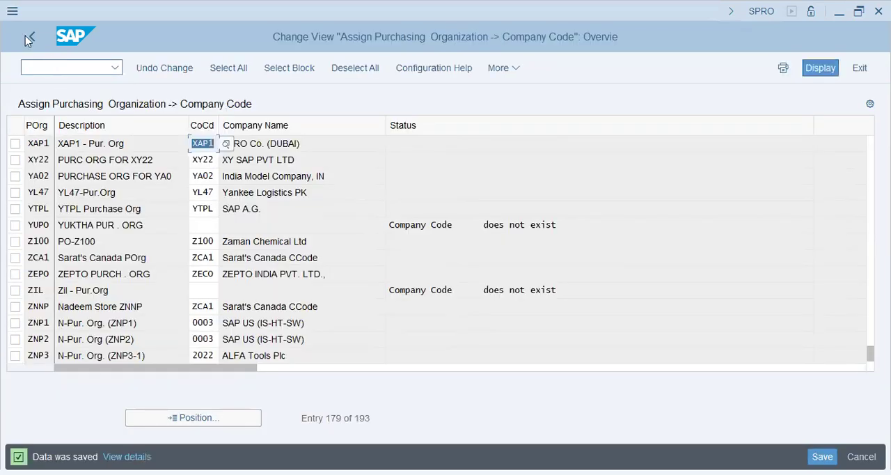
click(25, 36)
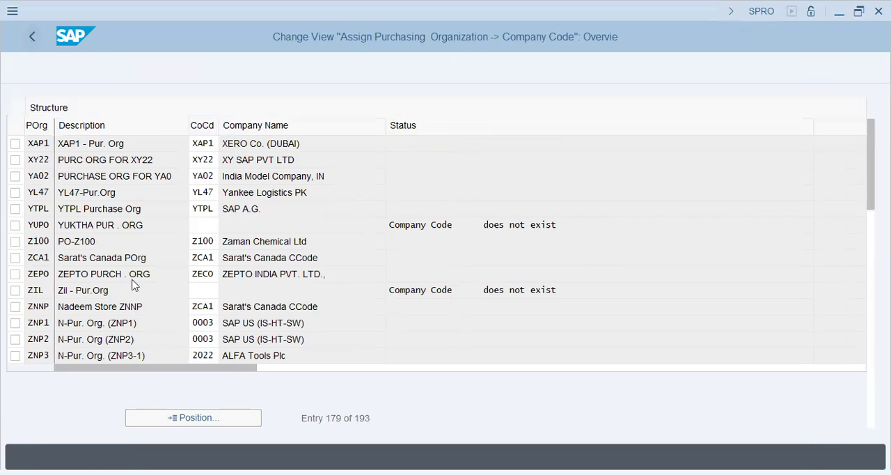
Step: Add a new entry in Assign purchasing organization to plant linking purchasing organization XAP1 to plant XAP1, and save it under the proposed customizing request
click(105, 362)
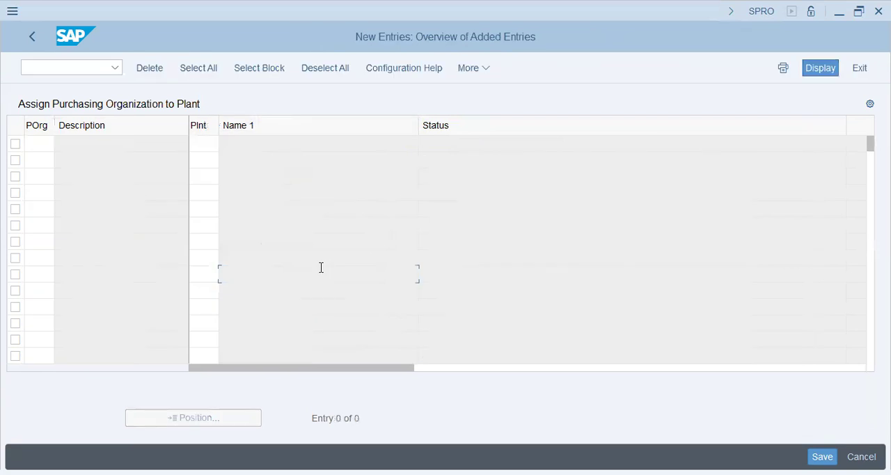
click(43, 144)
text(xap1)
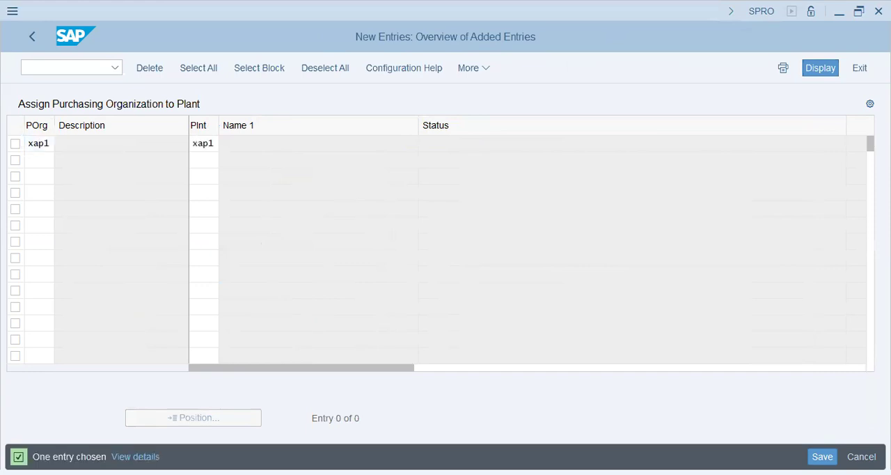
key(Return)
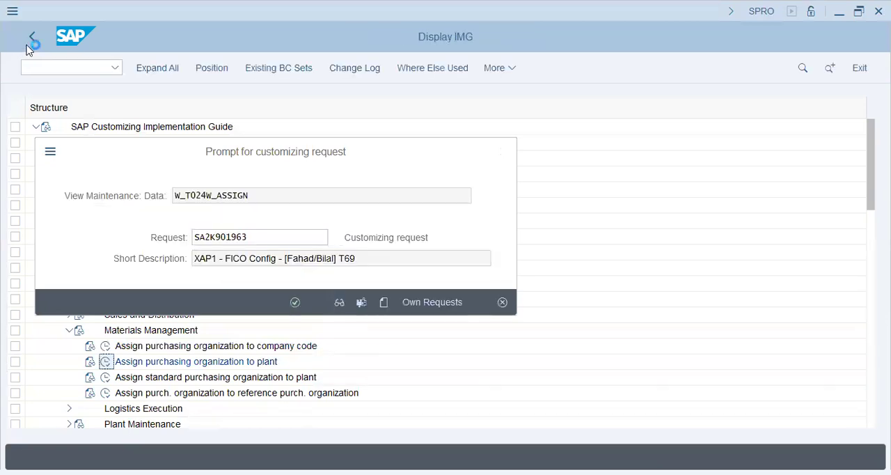
key(Return)
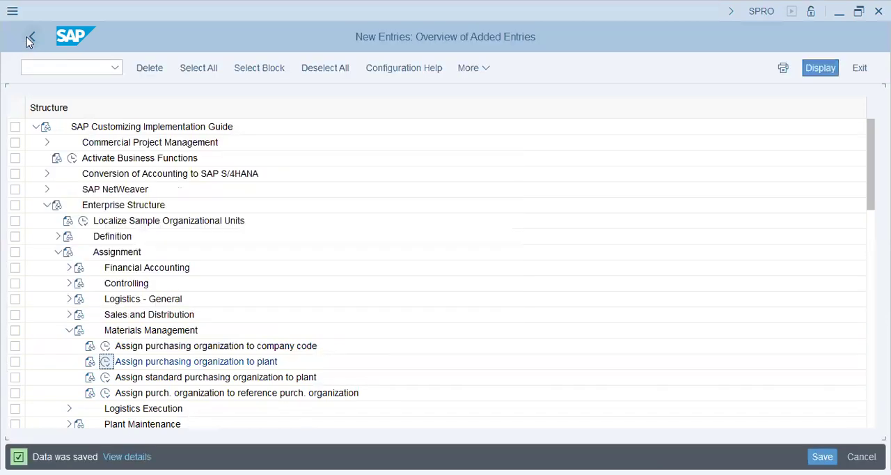
click(29, 38)
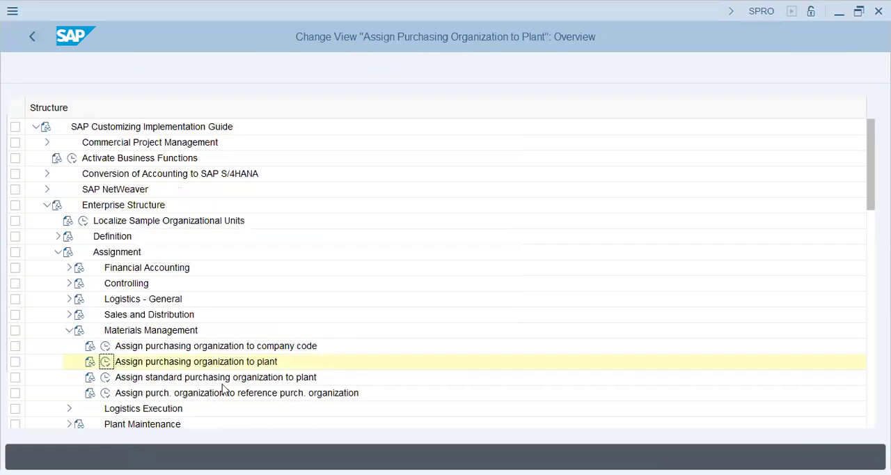
Step: Collapse Enterprise Structure and expand the Financial Accounting Global Settings ledgers down to Multiple Valuation Approaches/Transfer Prices under Parallel Valuation Approaches
click(68, 331)
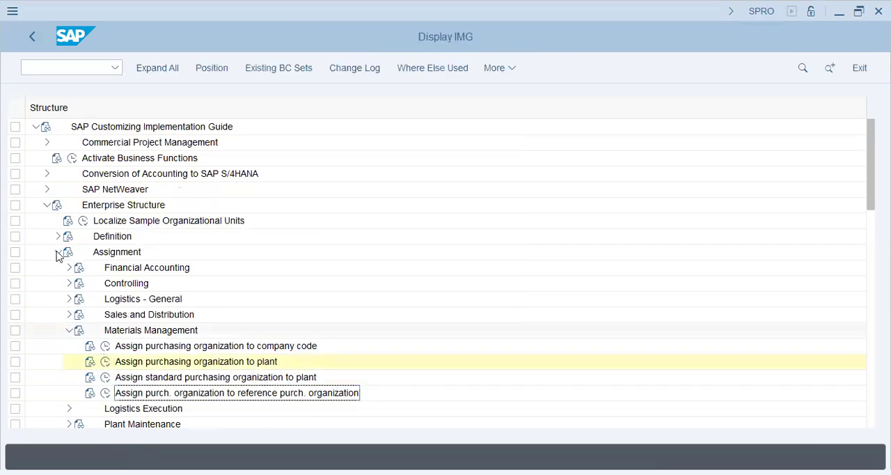
click(45, 210)
click(47, 268)
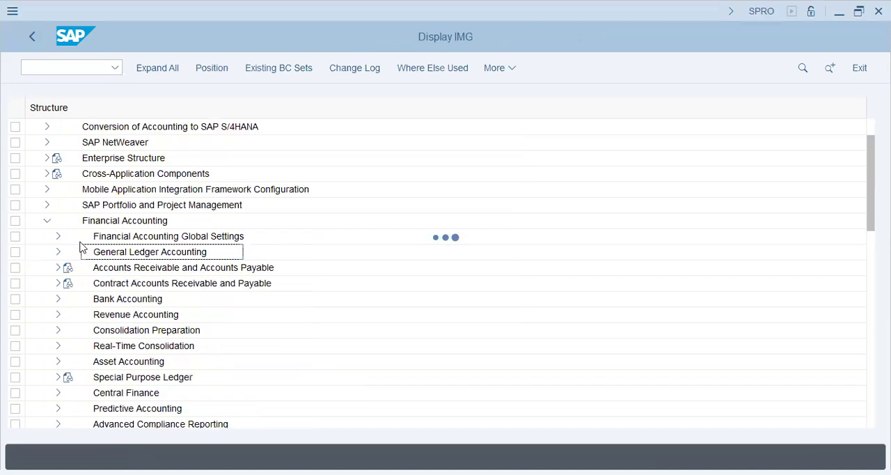
click(58, 237)
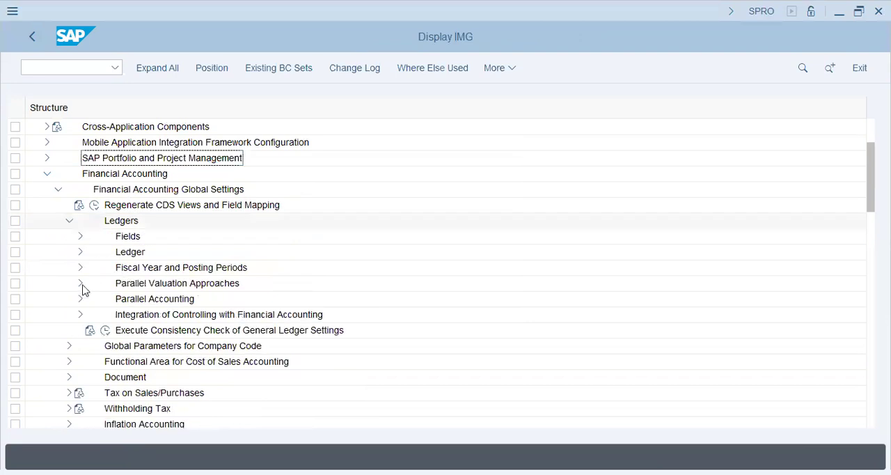
click(80, 286)
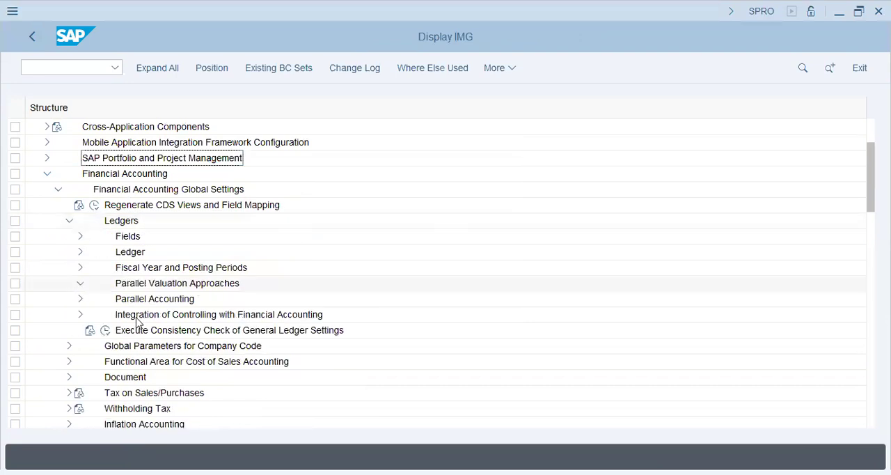
click(91, 301)
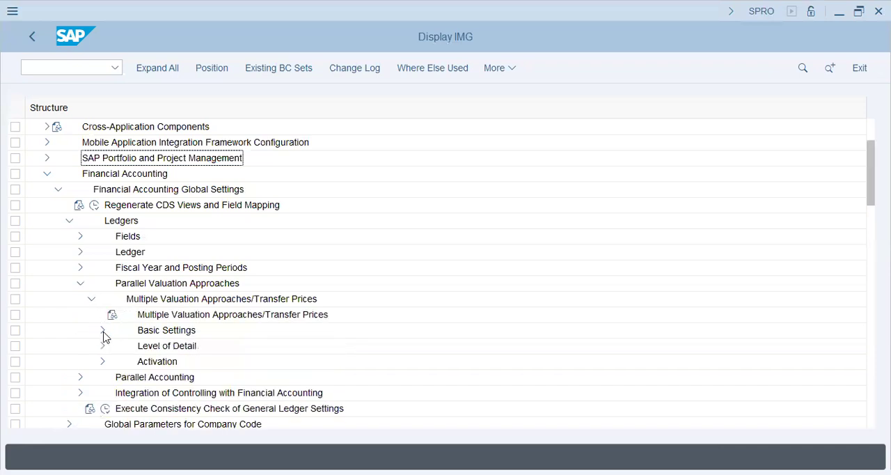
Step: Open Assign Material Ledger Types to Valuation Area under Check Material Ledger Settings in the Basic Settings for multiple valuation approaches
click(103, 332)
click(193, 375)
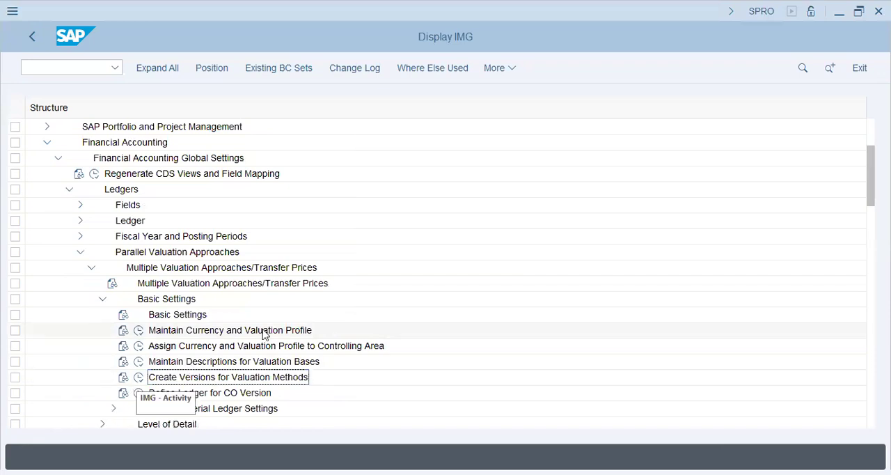
double_click(237, 408)
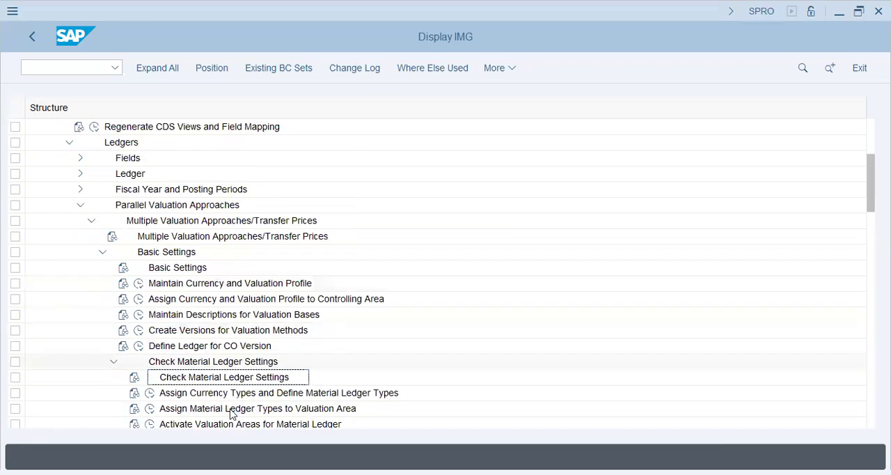
click(152, 408)
click(150, 409)
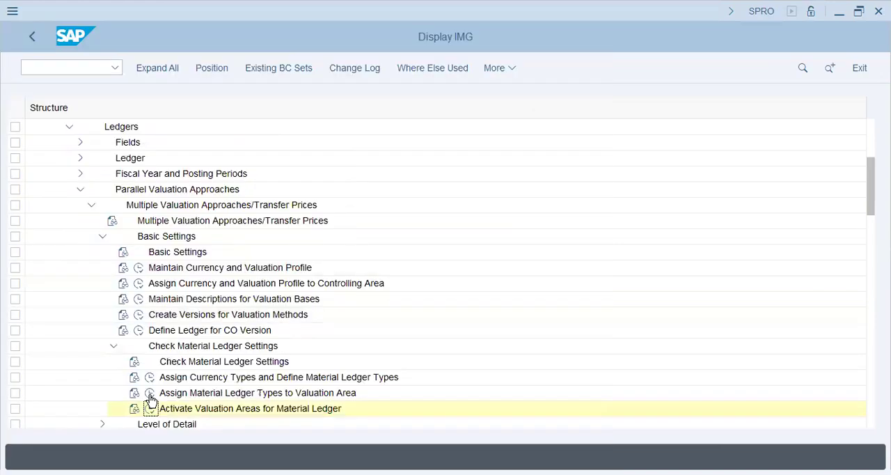
click(150, 393)
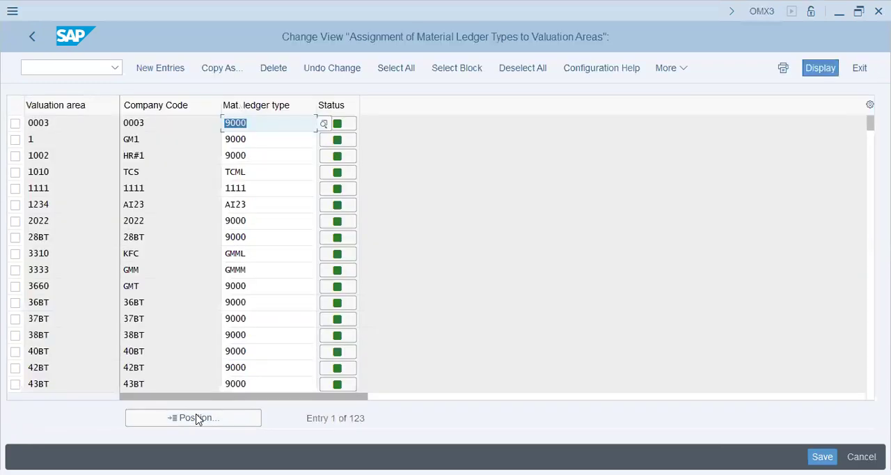
Step: Look up valuation area XAP1 in the list of material ledger type assignments
click(479, 397)
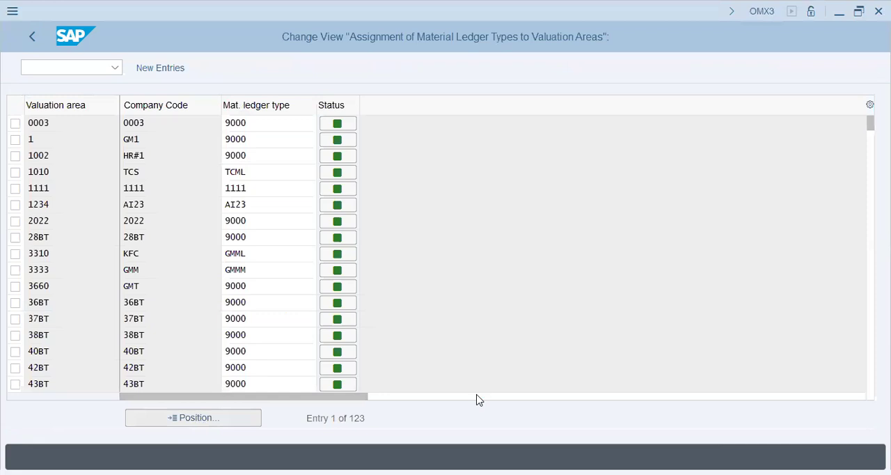
text(XAP1)
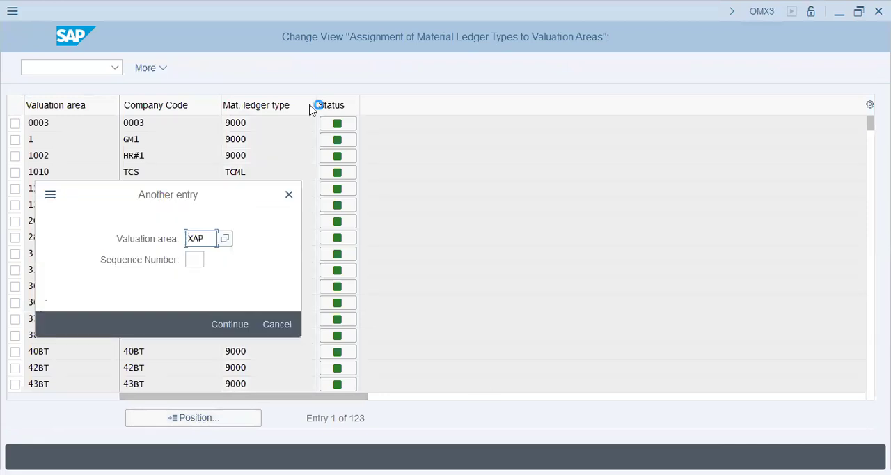
key(Return)
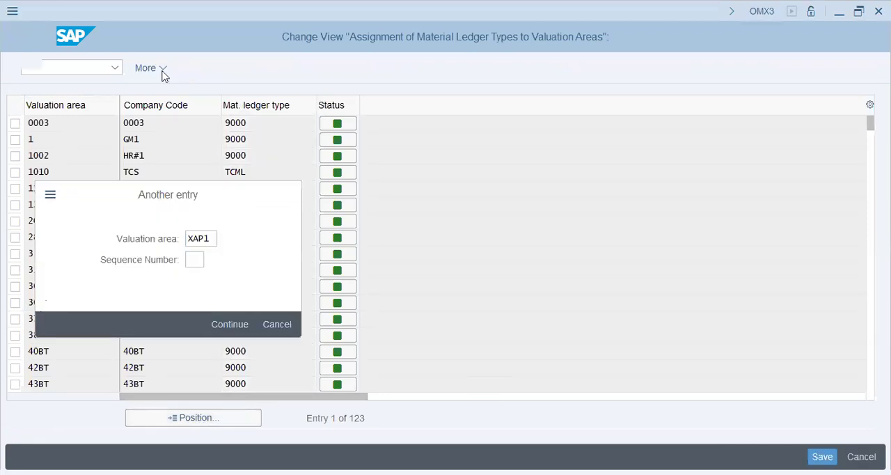
Step: Add a new entry assigning material ledger type XAP1 to valuation area XAP1 and save it
key(Return)
text(XA)
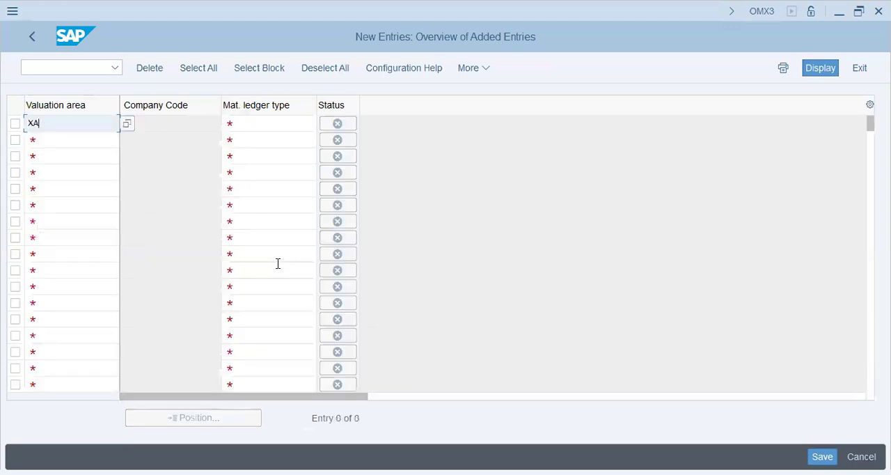
text(P1)
key(Tab)
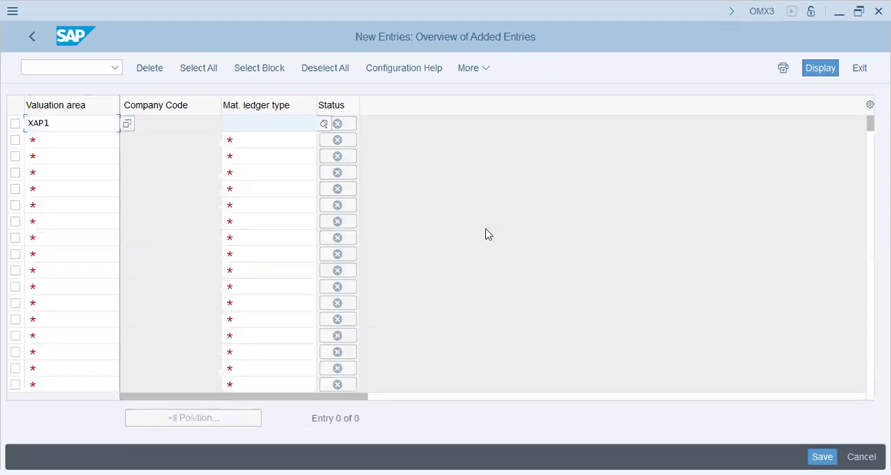
key(F4)
key(Return)
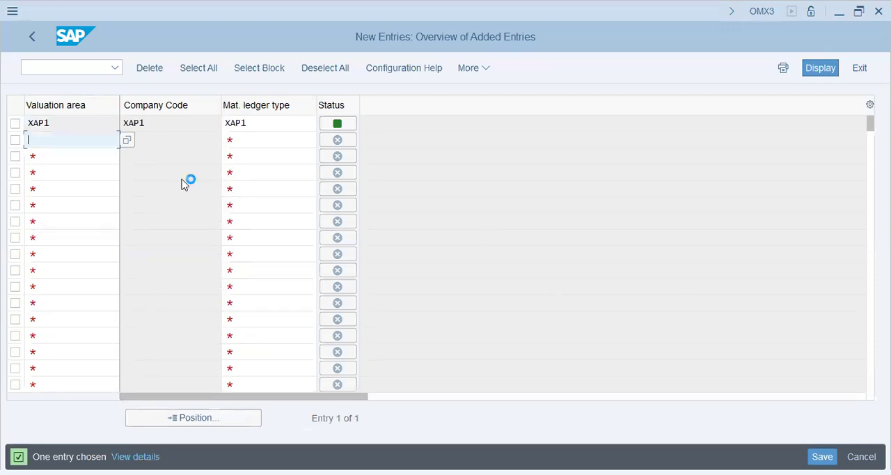
key(ctrl+s)
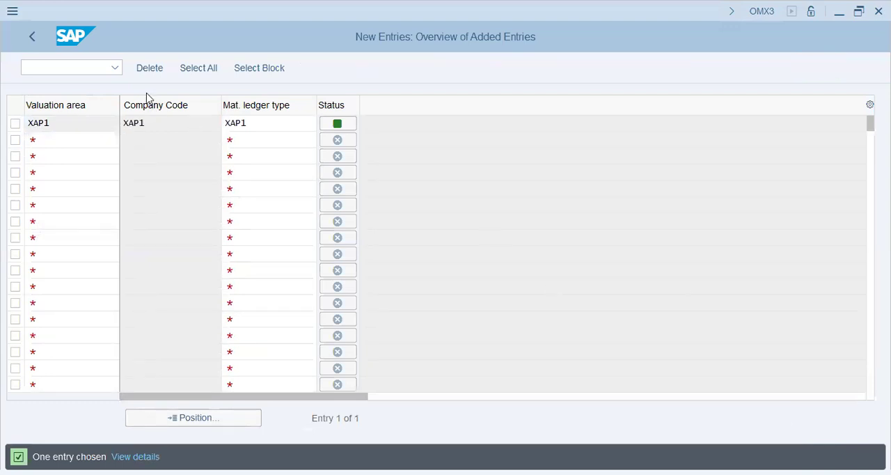
click(297, 307)
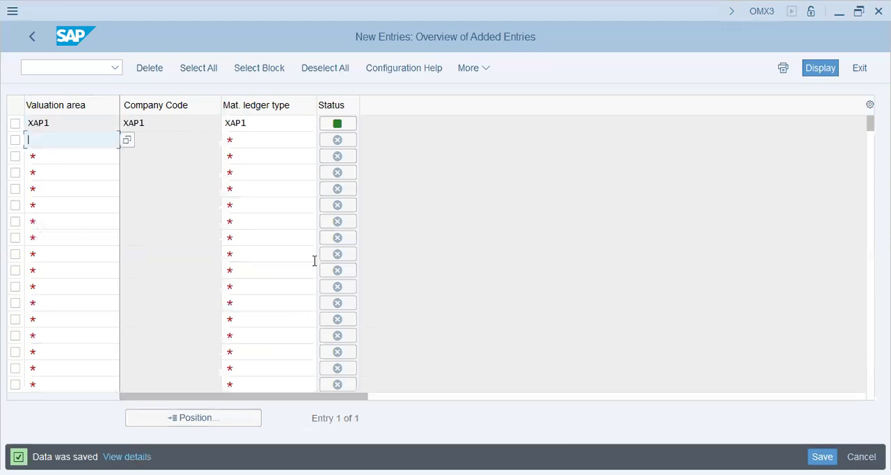
Step: Leave the material ledger type assignment and open the Activate Material Ledger activity of Activate Valuation Areas for Material Ledger
click(66, 123)
click(163, 122)
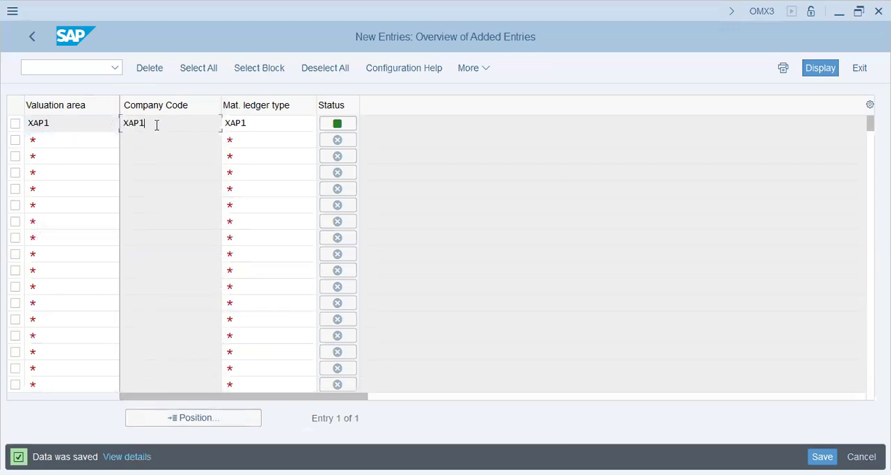
key(ctrl+a)
click(33, 40)
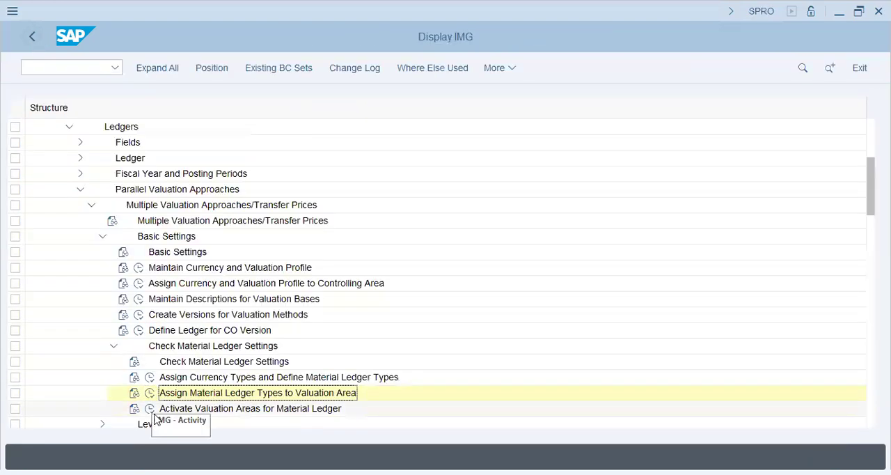
click(153, 411)
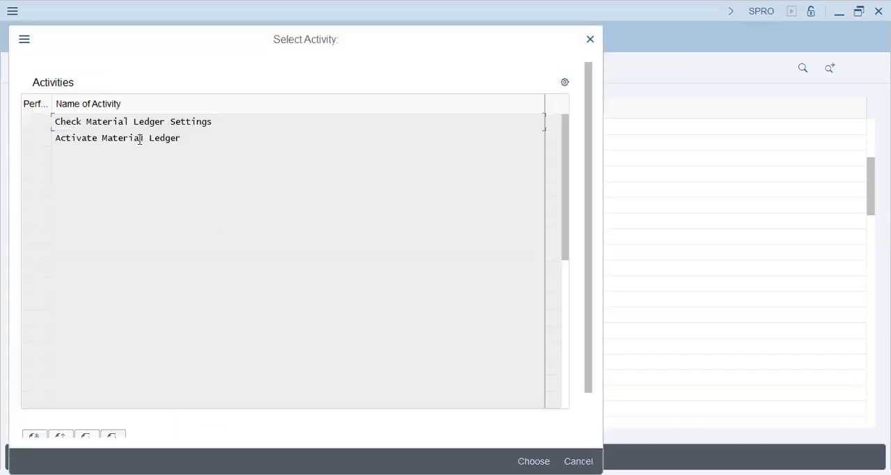
double_click(111, 138)
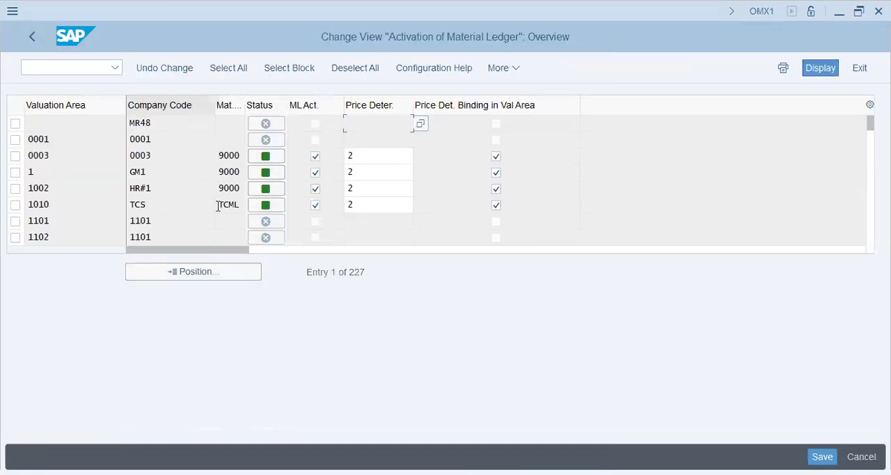
Step: Locate valuation area XAP1 in the material ledger activation list and mark its material ledger as active
click(189, 273)
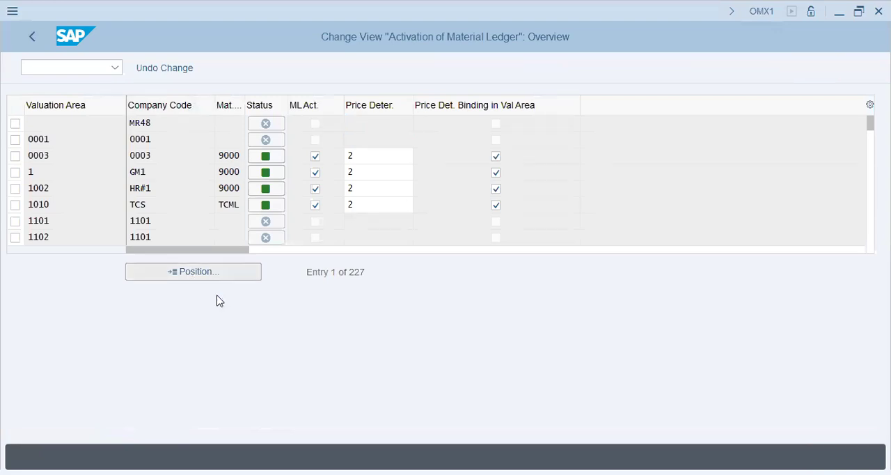
text(xap1)
click(218, 301)
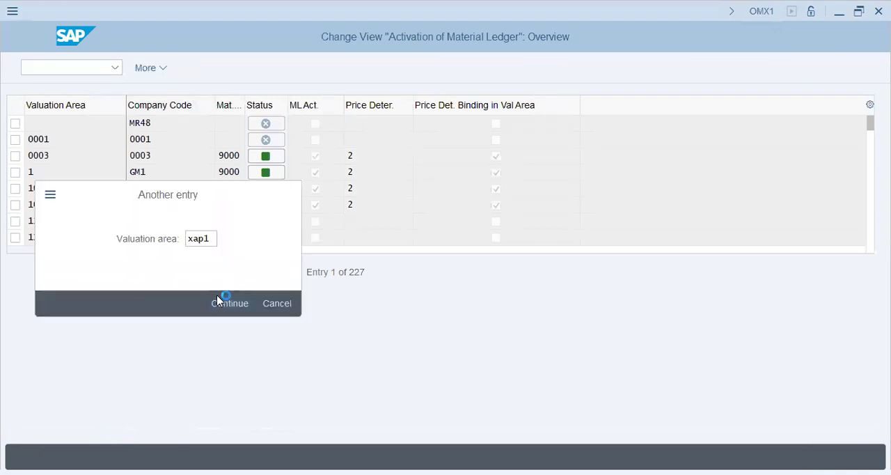
click(316, 123)
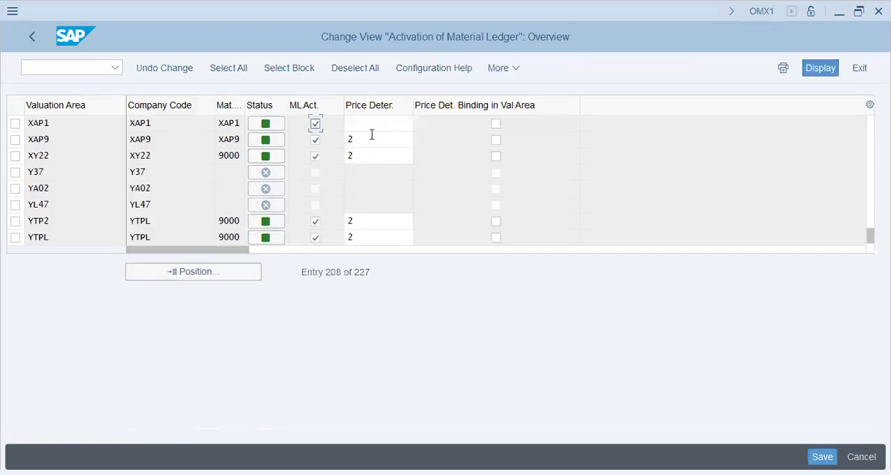
Step: Set the price determination for valuation area XAP1 to 2 and save the activation to the proposed customizing request
click(372, 128)
text(2)
key(Return)
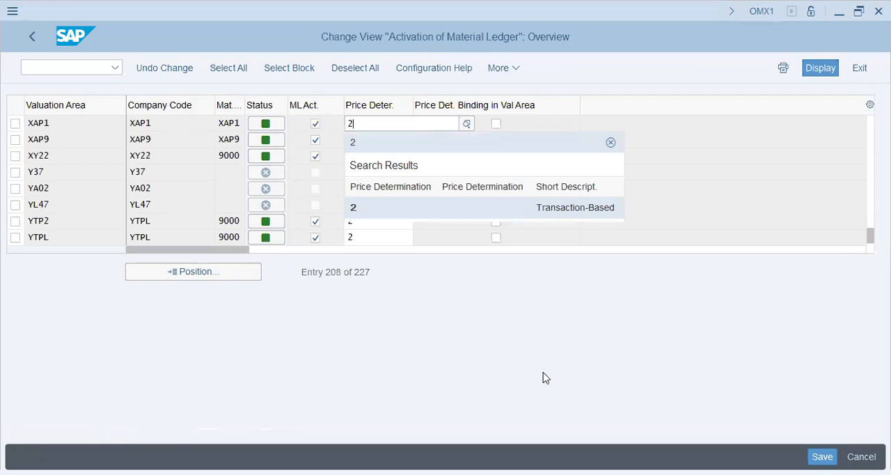
click(468, 321)
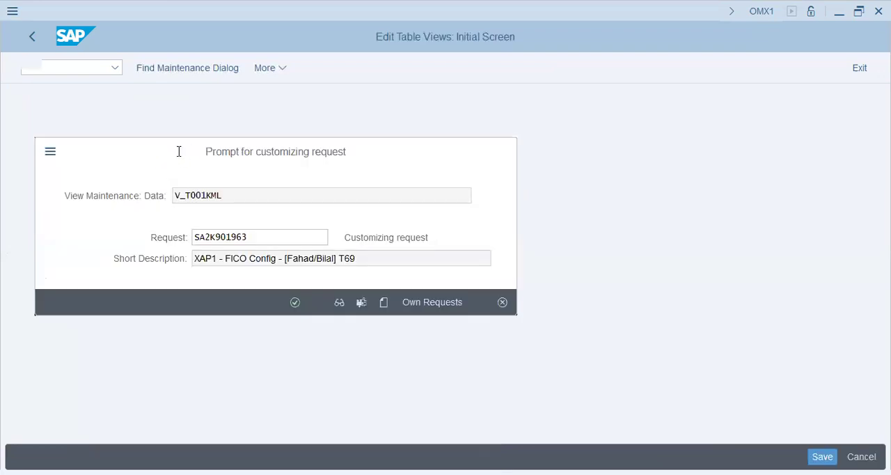
key(Return)
Step: Leave the material ledger activation and collapse the Financial Accounting branch with its subnodes in the IMG structure
click(33, 35)
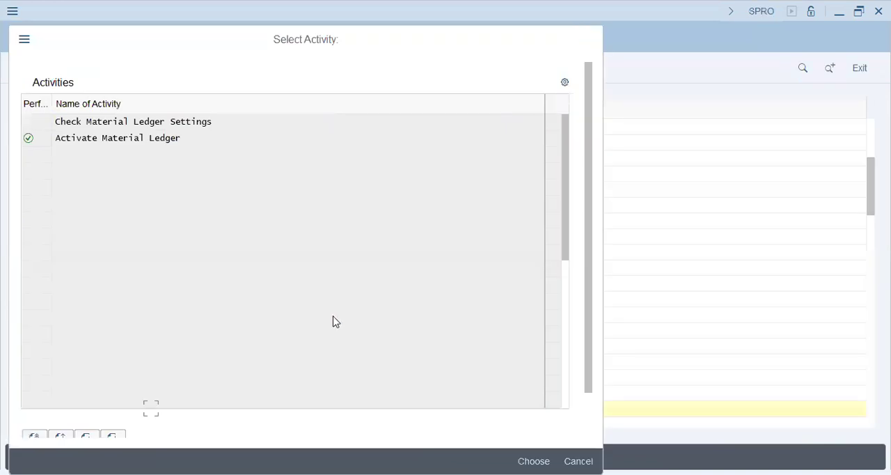
key(Escape)
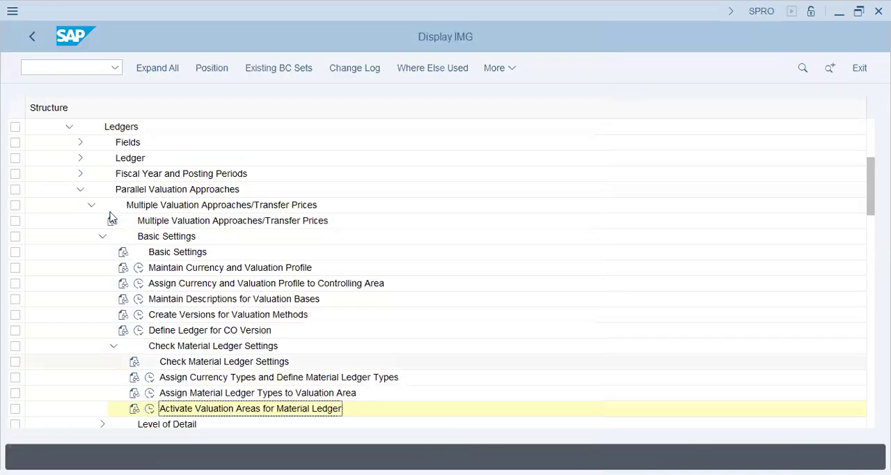
click(102, 220)
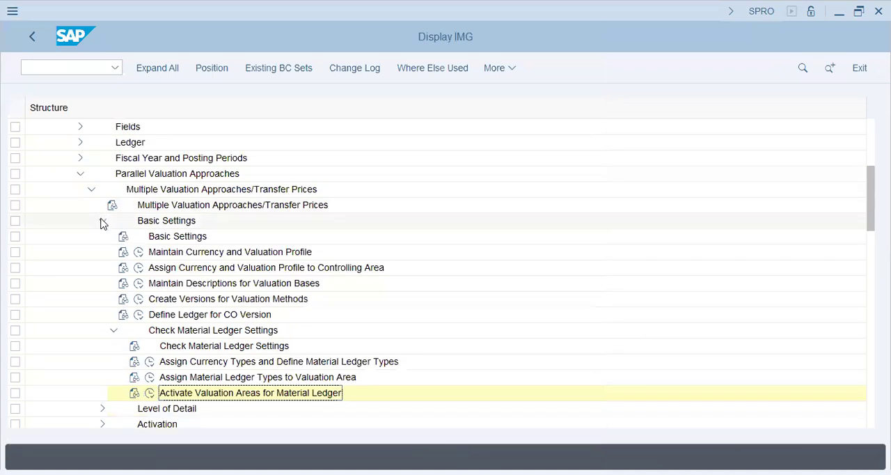
click(81, 177)
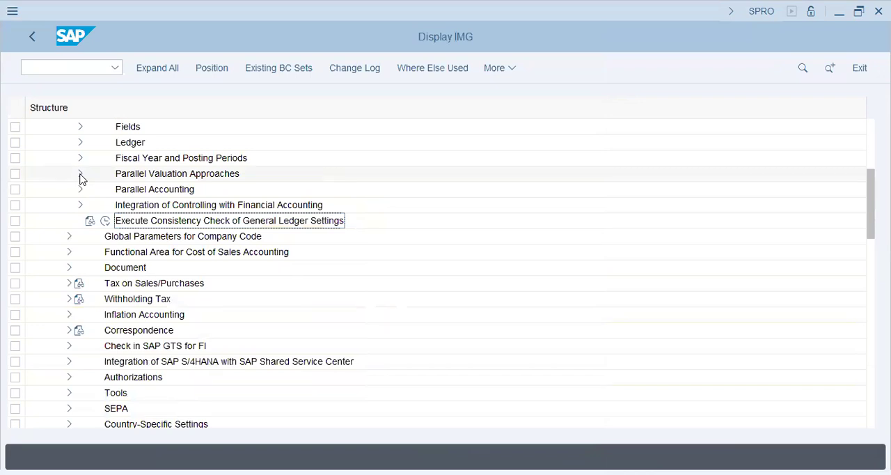
scroll(64, 209, up, 1)
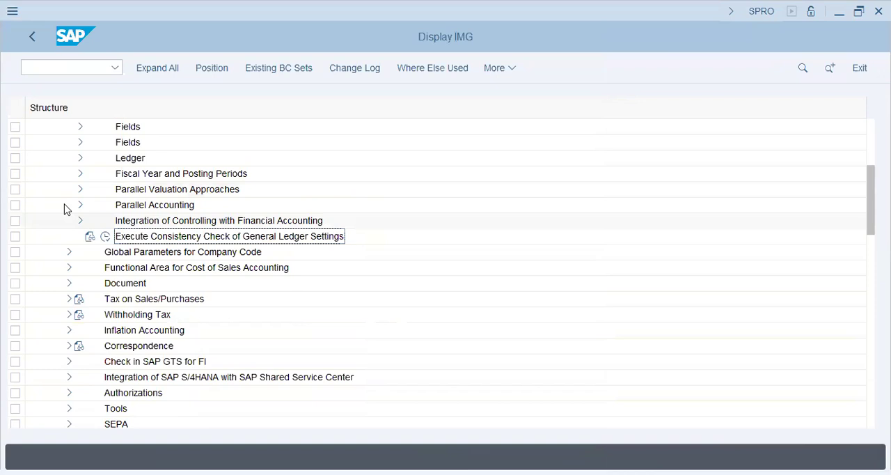
scroll(64, 209, up, 1)
scroll(64, 209, up, 1)
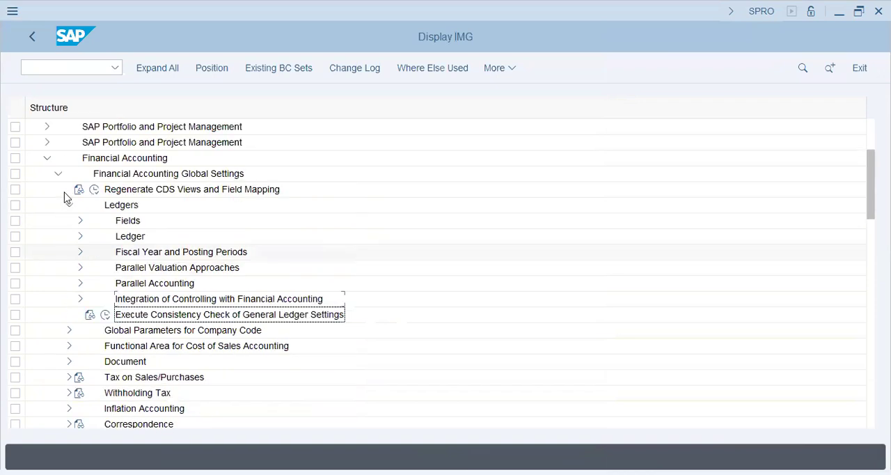
scroll(64, 198, up, 1)
scroll(64, 198, up, 1)
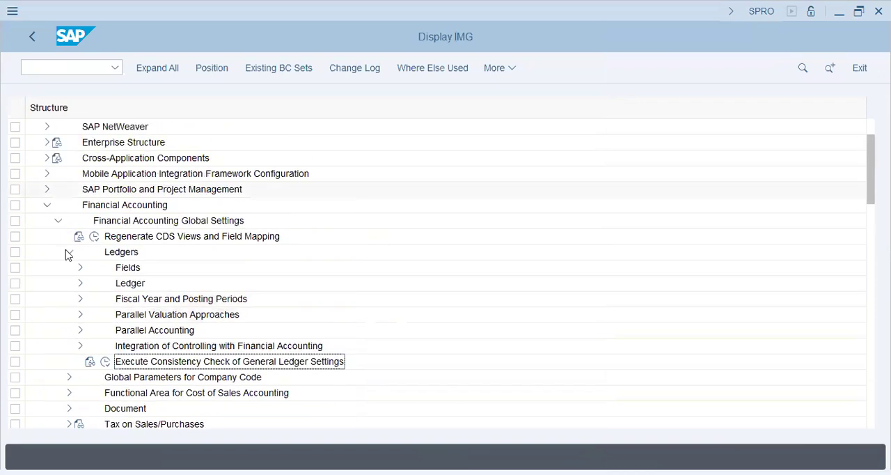
click(58, 221)
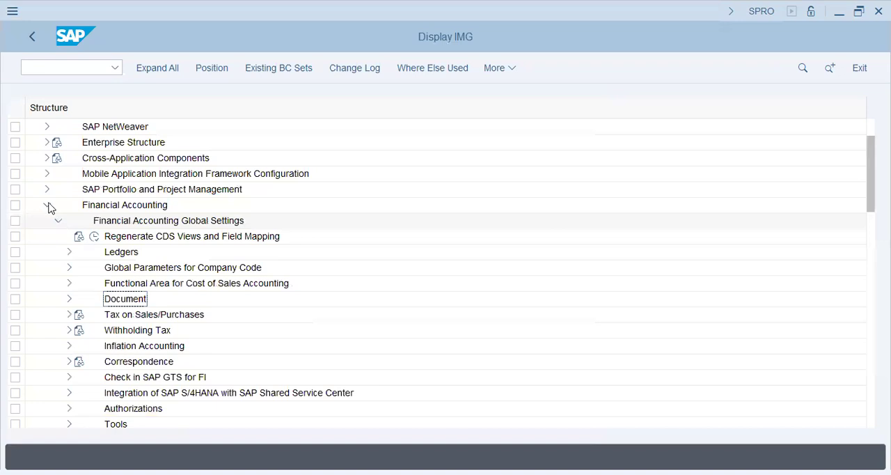
click(47, 205)
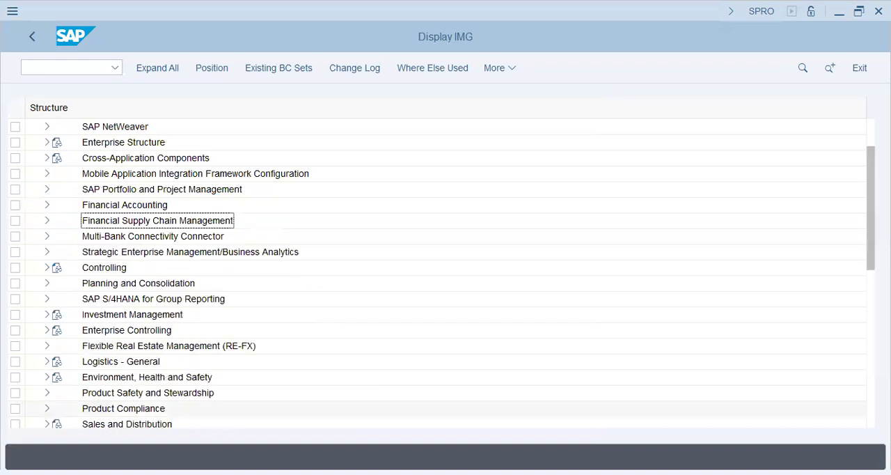